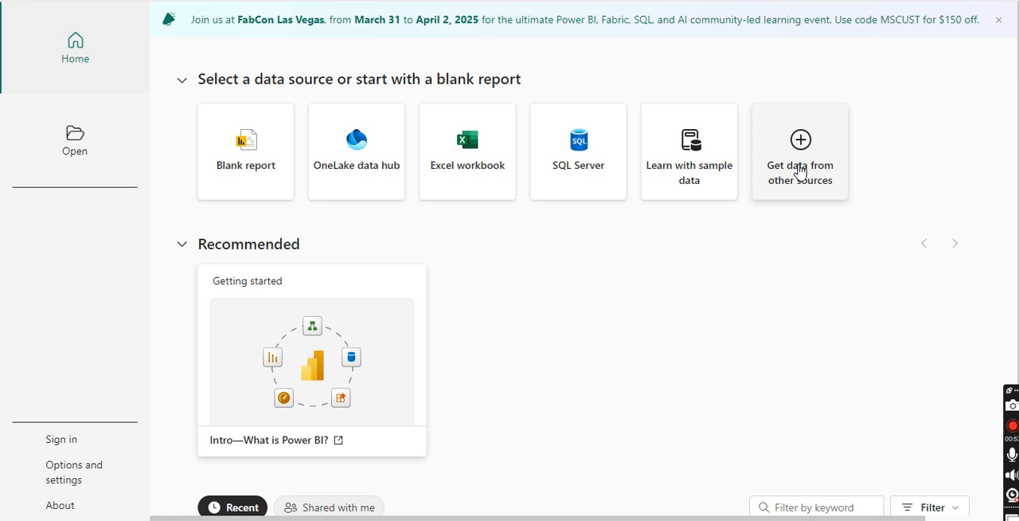
Step: Load the apagri_data CSV file from the apgricultre_cultivation folder into the report and list the table's fields
left_click(800, 172)
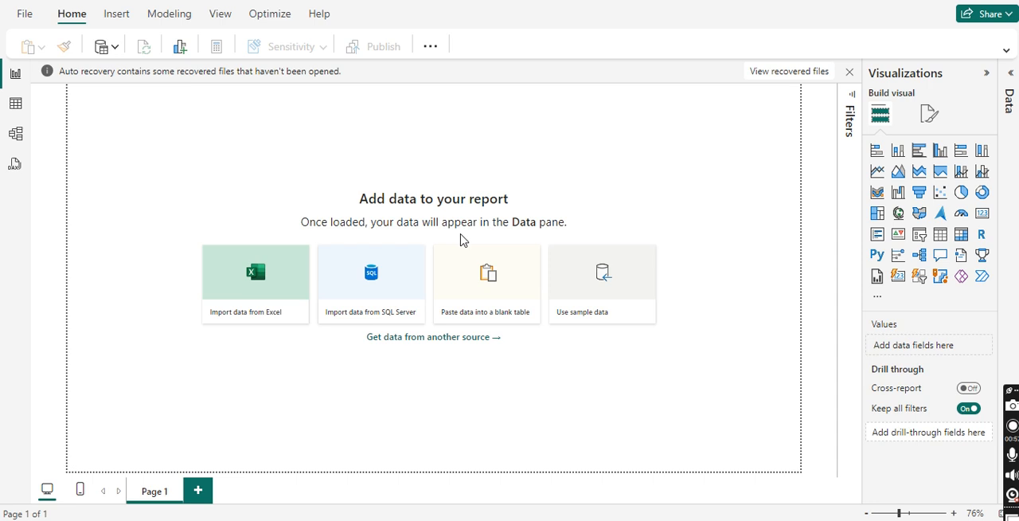
left_click(205, 80)
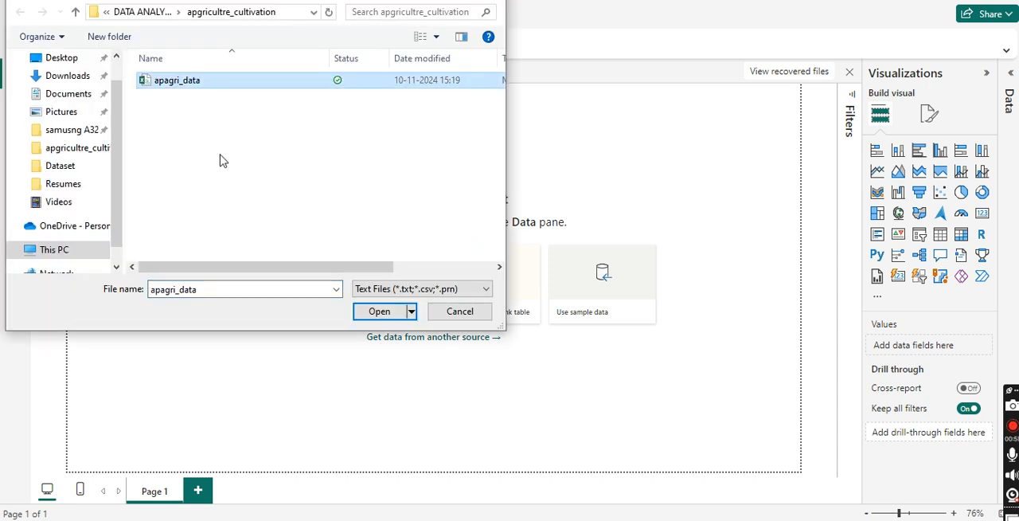
left_click(368, 311)
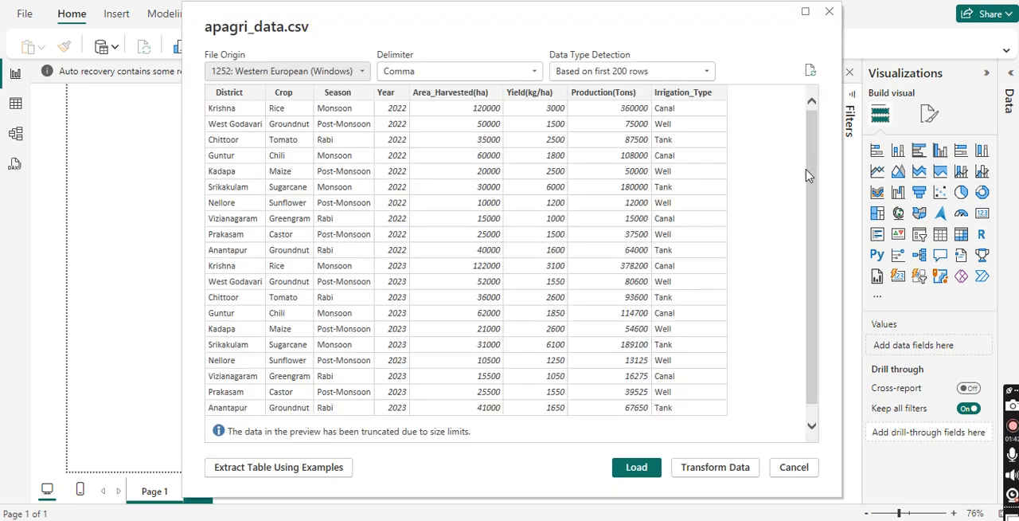
left_click(640, 471)
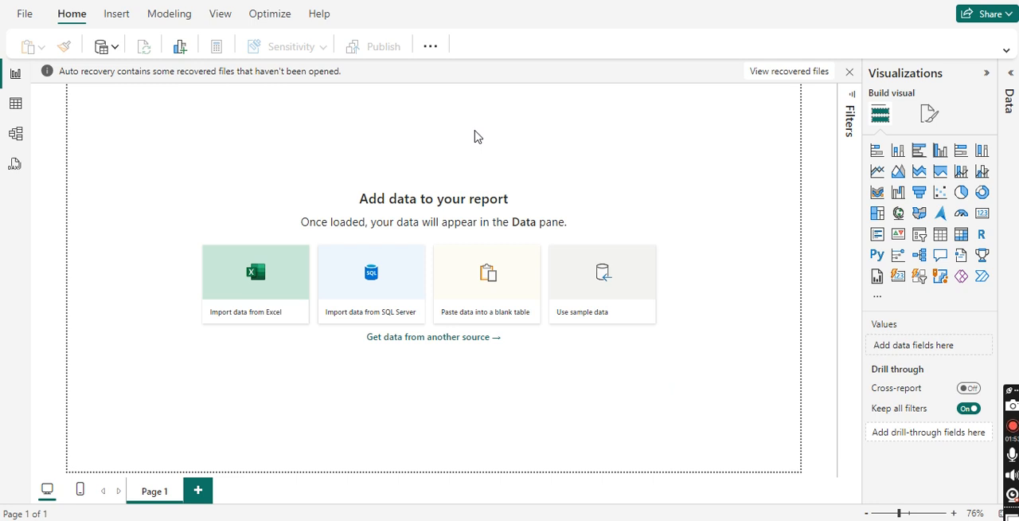
left_click(1011, 79)
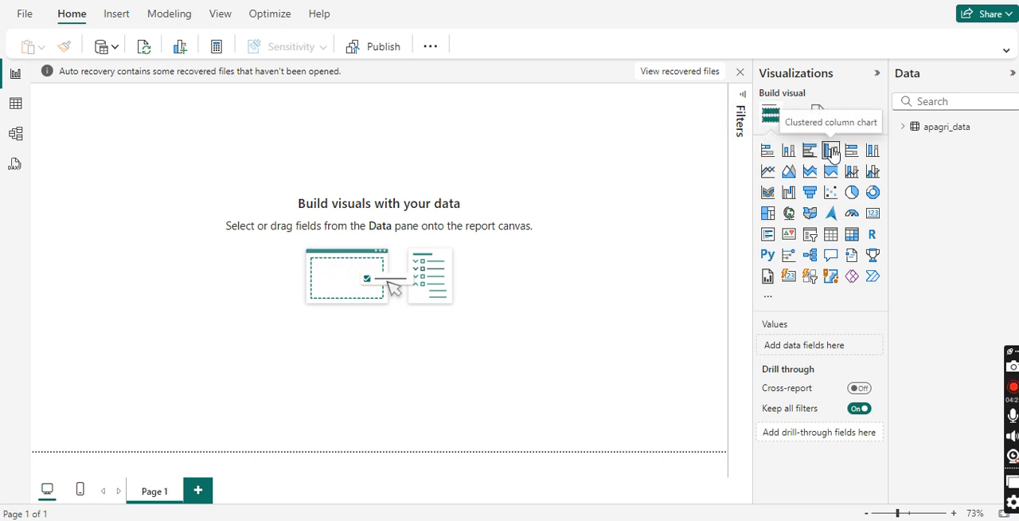
left_click(905, 132)
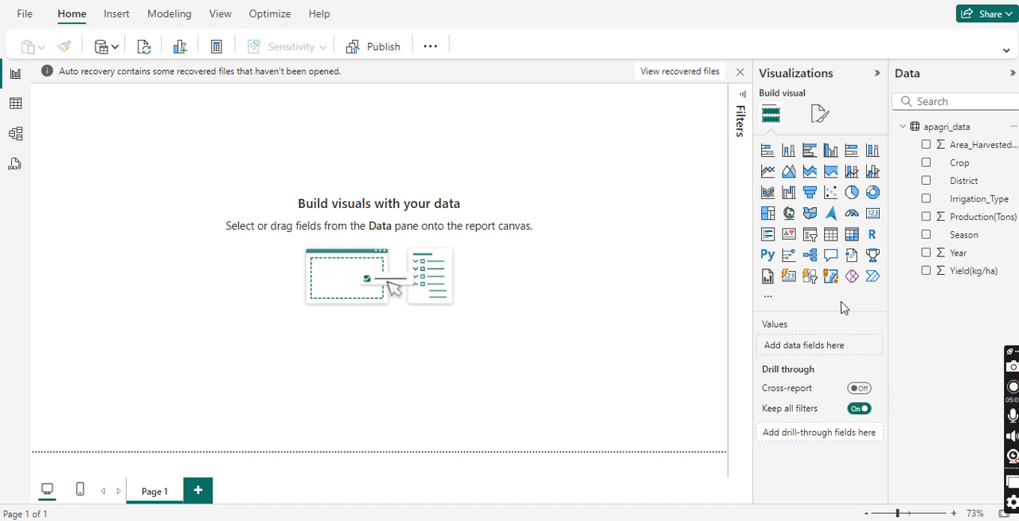
left_click(1011, 128)
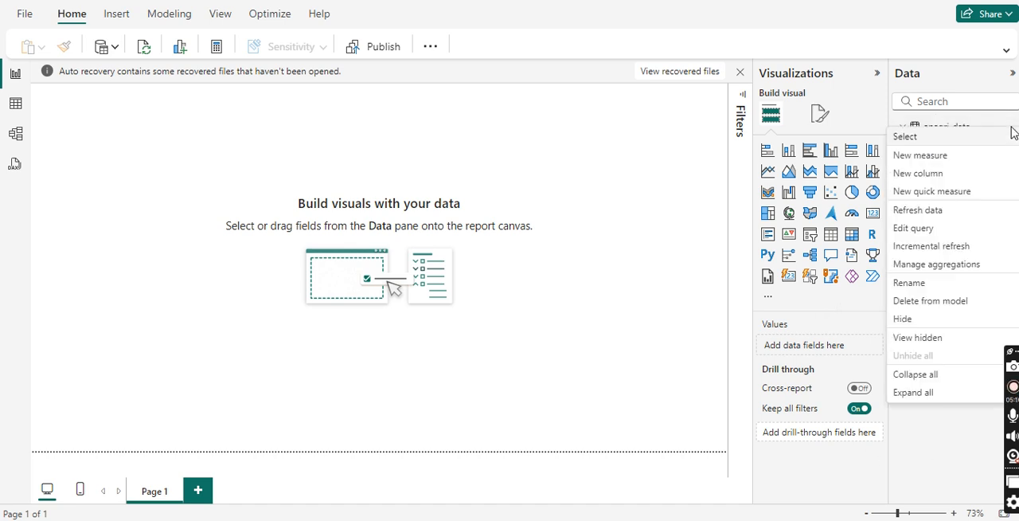
left_click(933, 160)
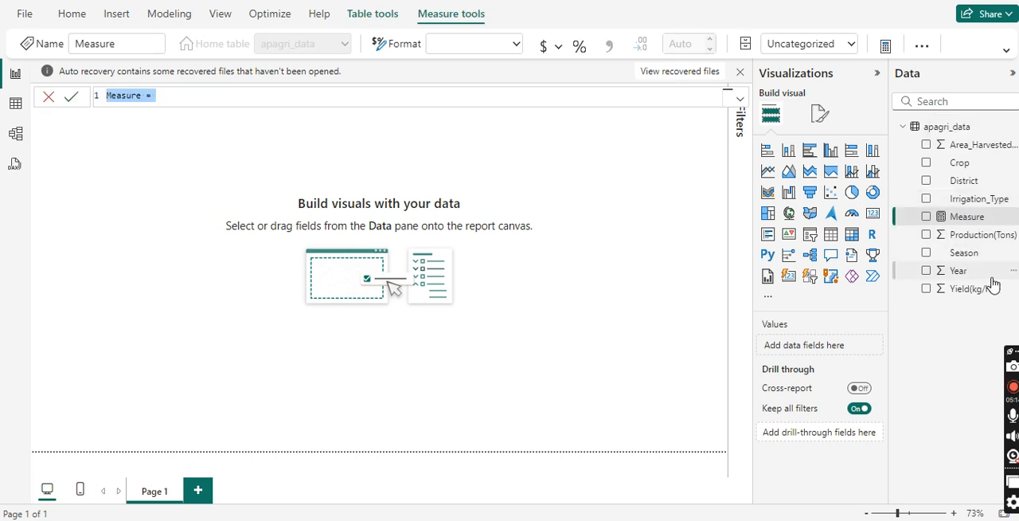
left_click(1011, 293)
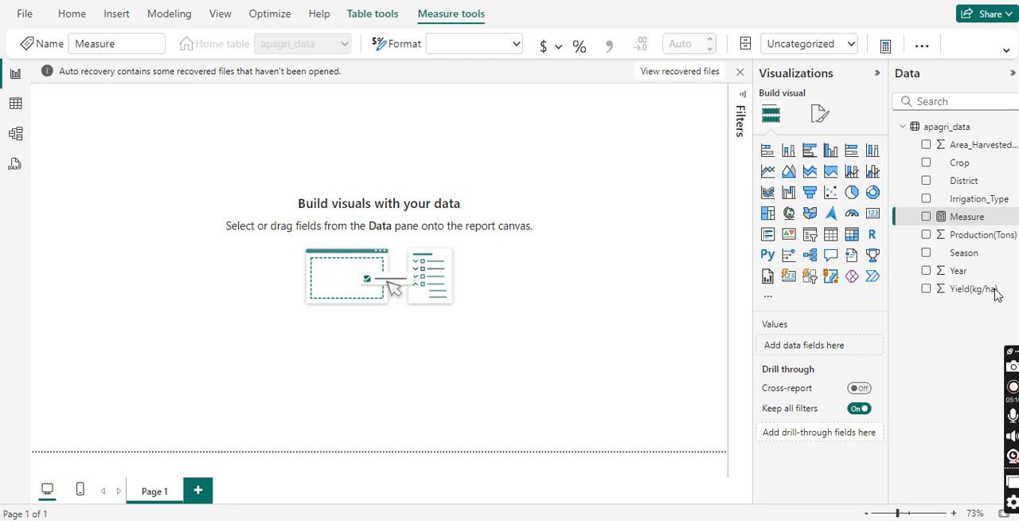
Step: Rename the Yield(kg/ha) field of the apagri_data table to Yield
right_click(995, 292)
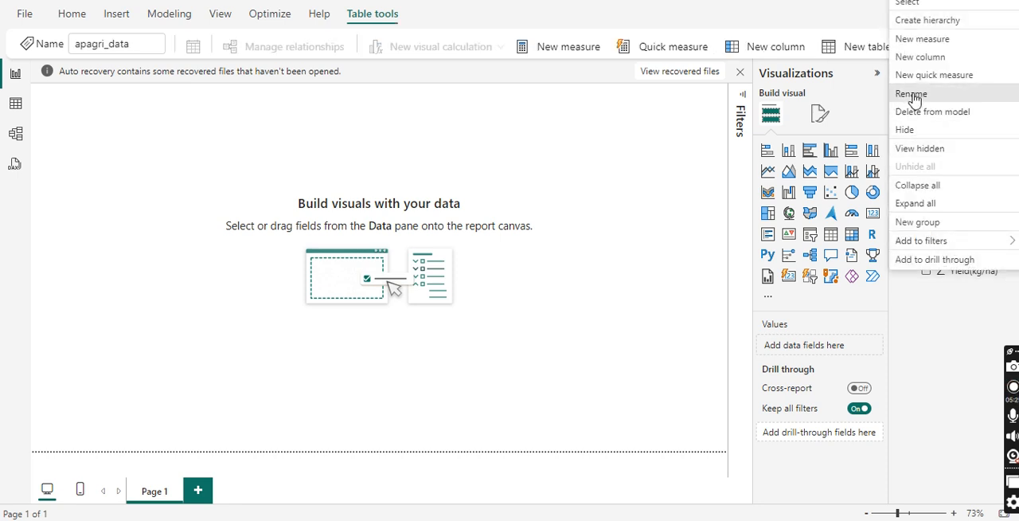
left_click(911, 94)
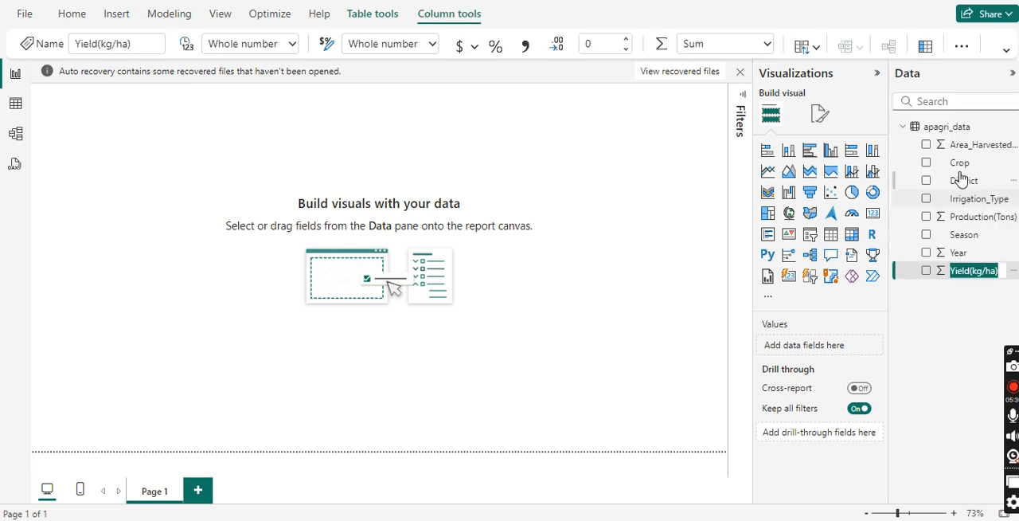
key("End")
key("BackSpace")
key("BackSpace")
key("BackSpace")
key("BackSpace")
key("BackSpace")
key("BackSpace")
key("BackSpace")
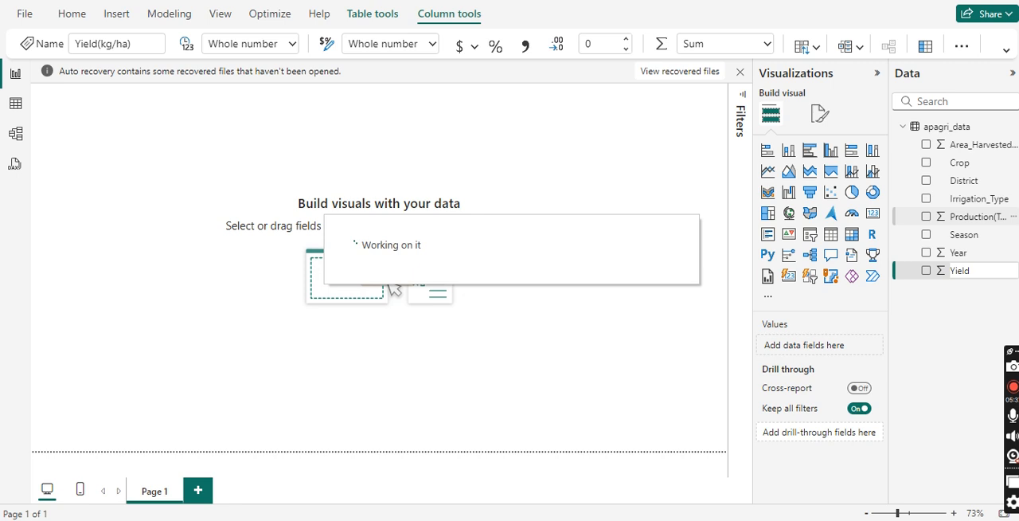
Step: Rename the Production(Tons) field of the apagri_data table to Production
left_click(951, 337)
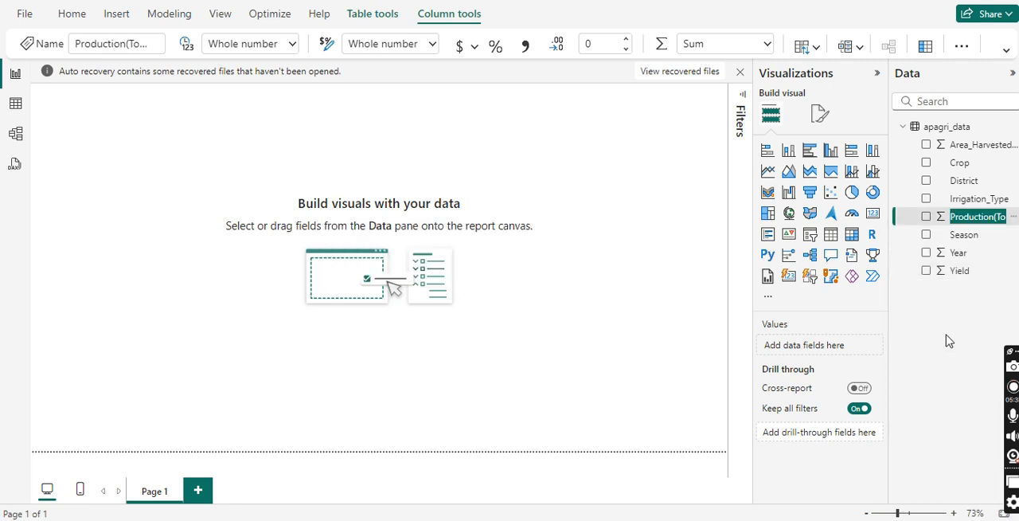
key("BackSpace")
key("BackSpace")
key("BackSpace")
key("BackSpace")
key("BackSpace")
key("BackSpace")
key("Return")
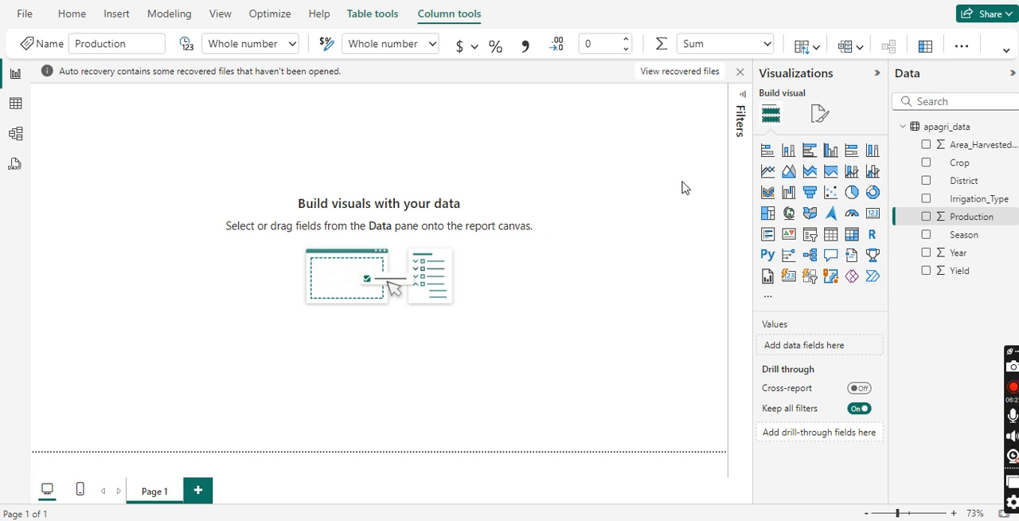
Step: Create a new measure in the apagri_data table and name it Total_production_2023 in its formula
left_click(1008, 125)
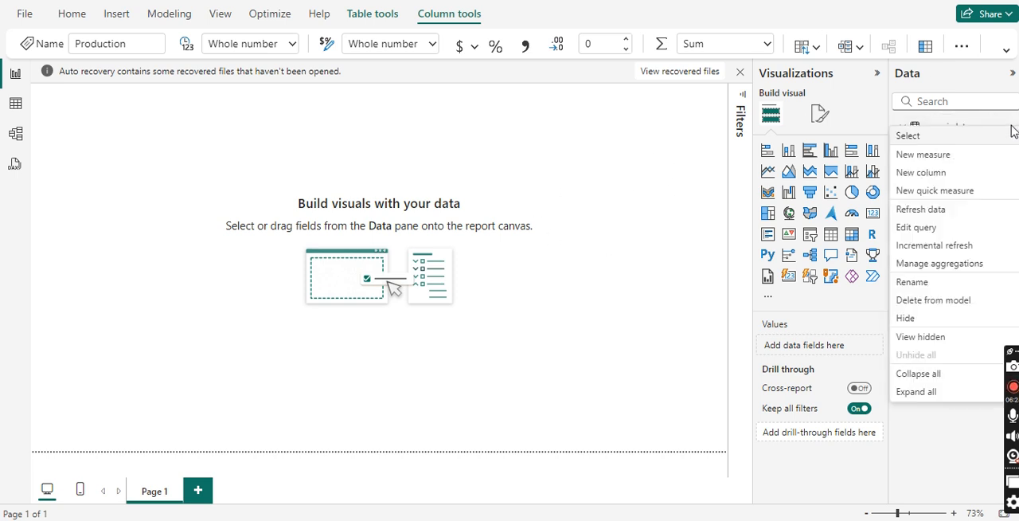
left_click(941, 160)
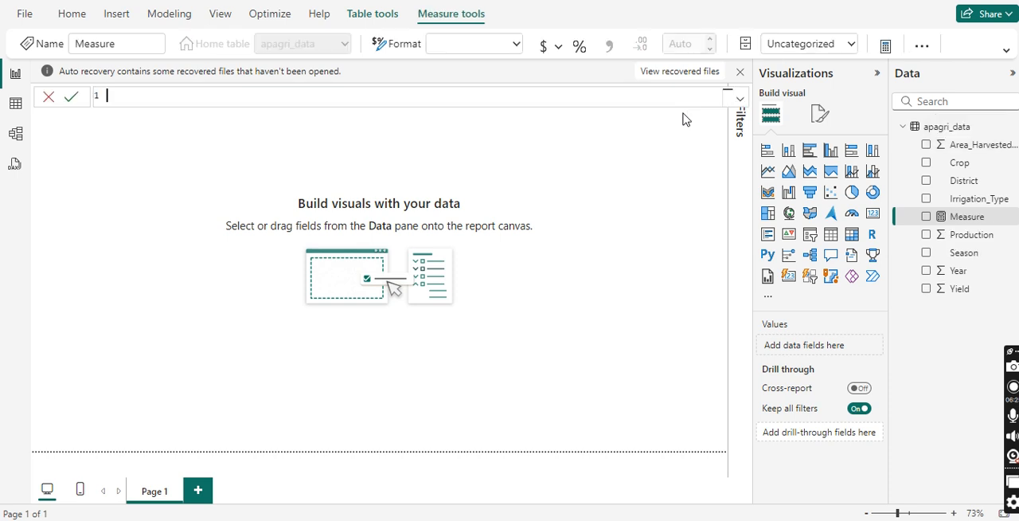
type("Total_prodion")
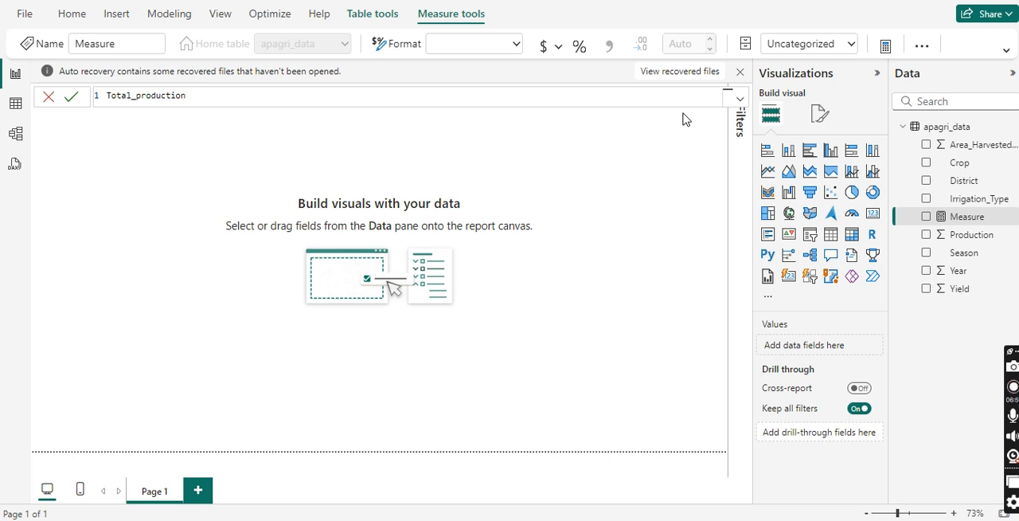
type("_2023=cul")
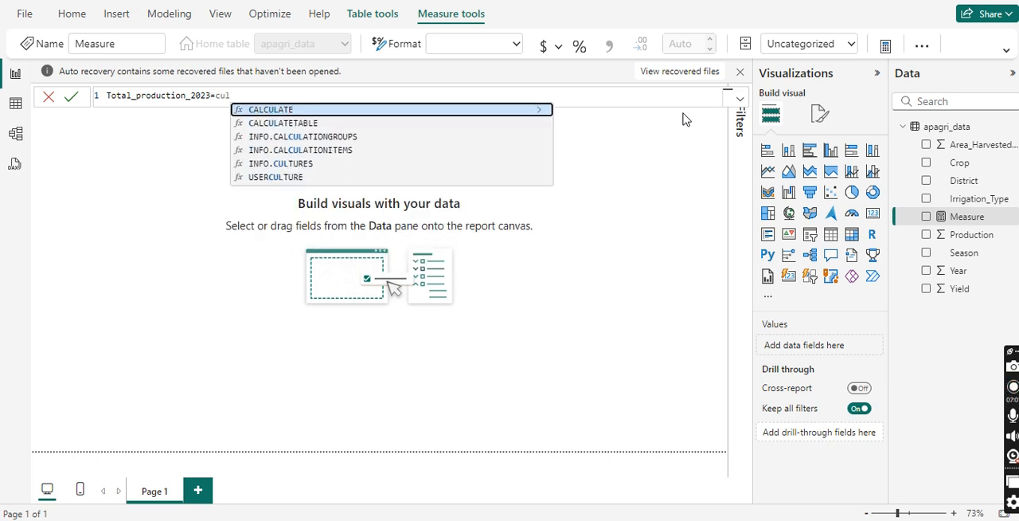
Step: Define the measure with CALCULATE over the sum of apagri_data[Production] as its expression
key("Tab")
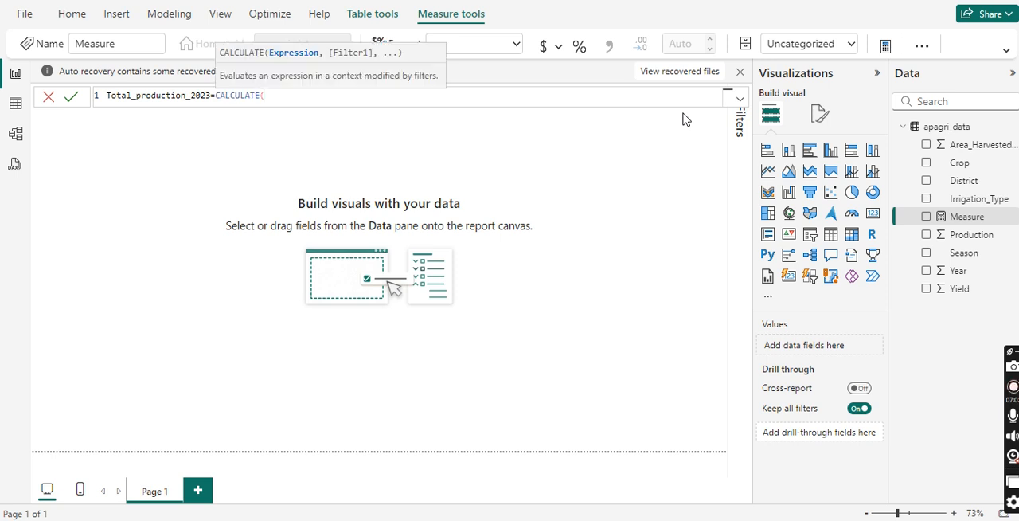
type("su")
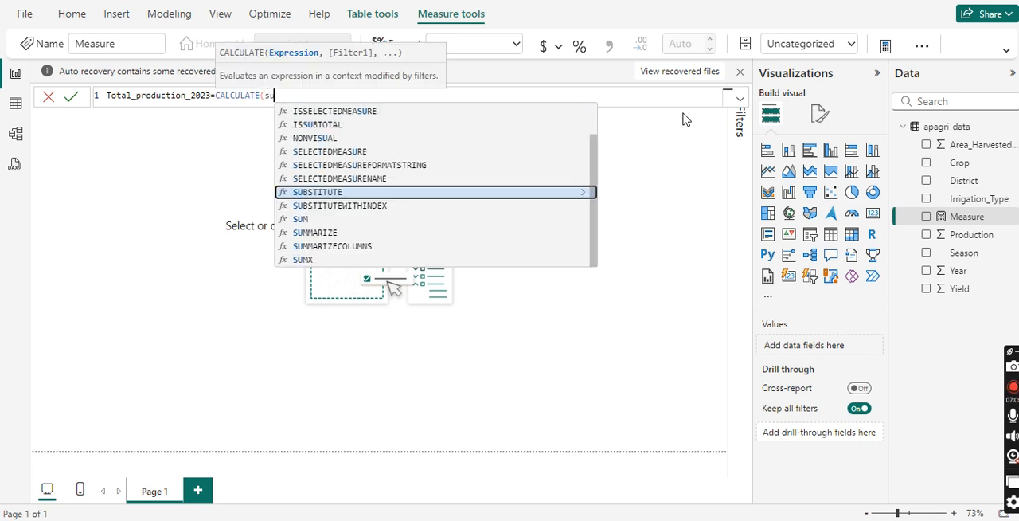
type("m")
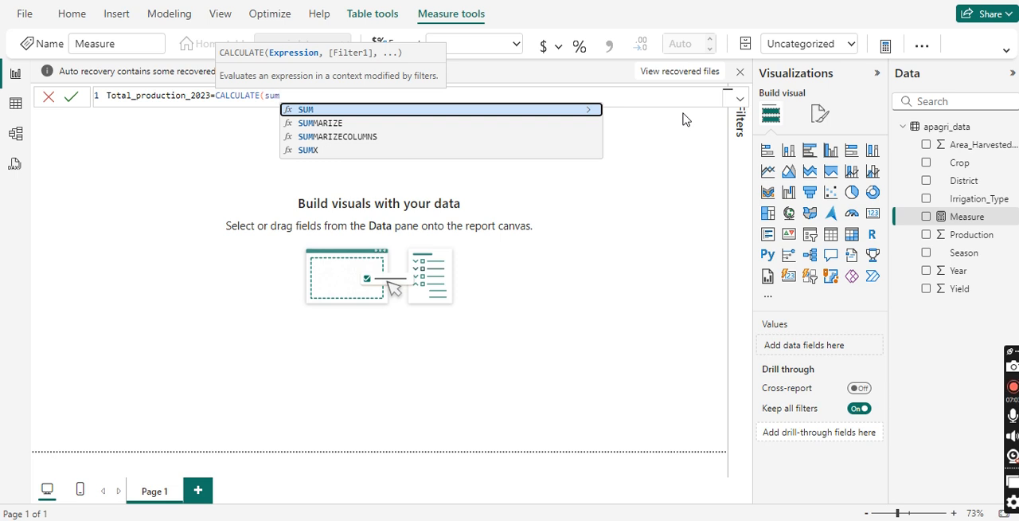
type("(")
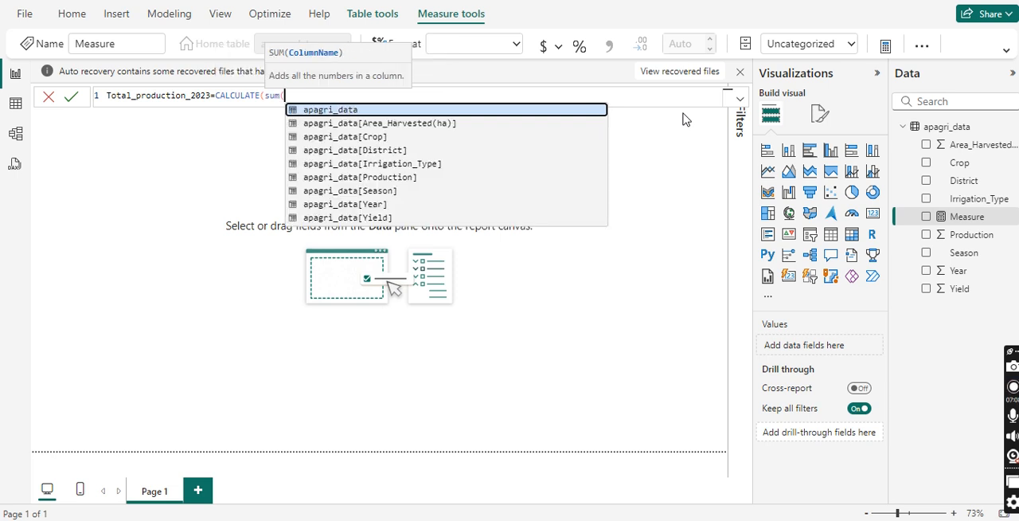
key("Down")
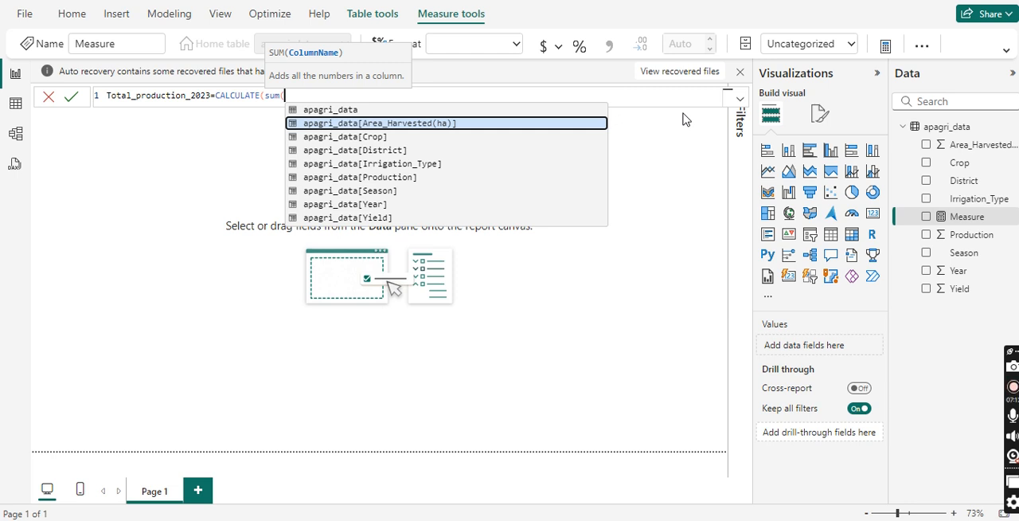
key("Down")
key("Down")
key("Down")
key("Down")
key("Tab")
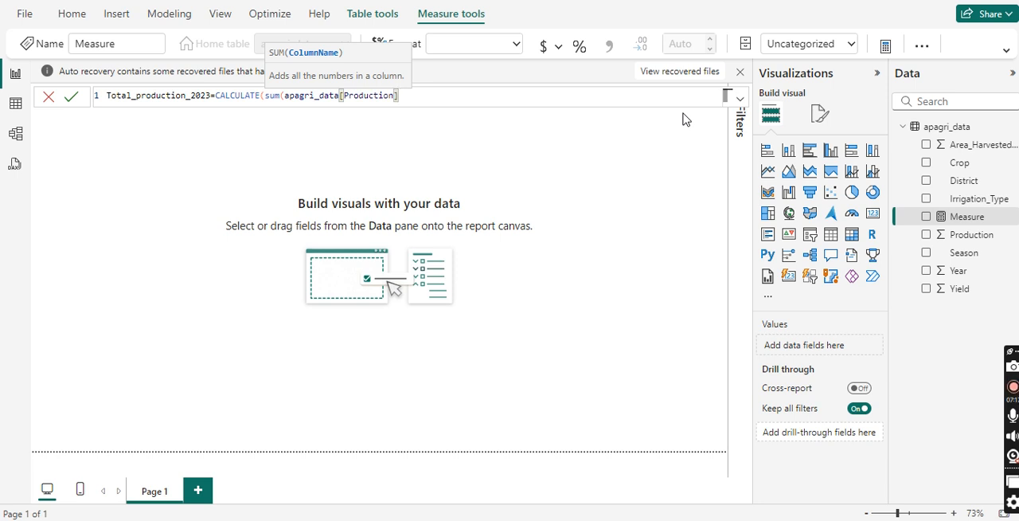
type("),")
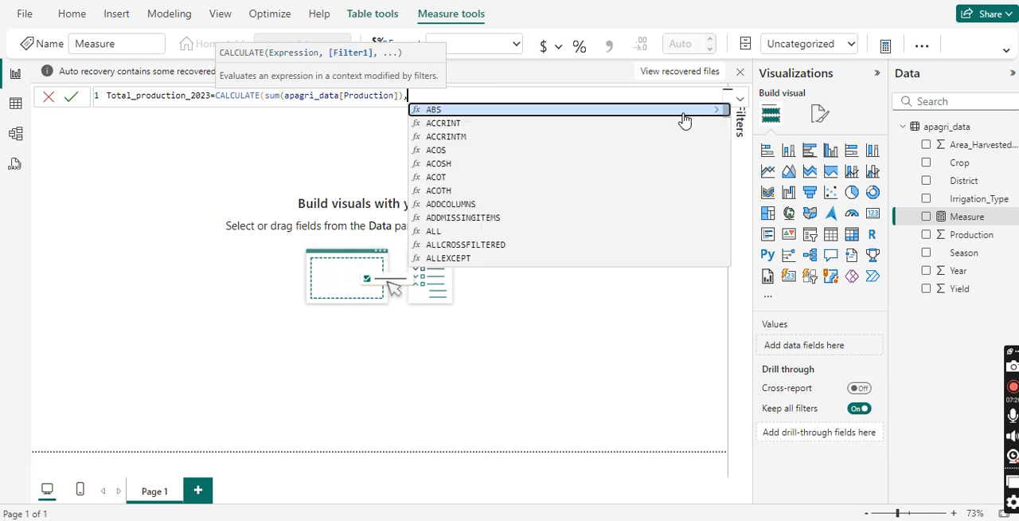
Step: Add the filter apagri_data[Year]=2023 to the CALCULATE formula, close it and commit the measure
type("ag")
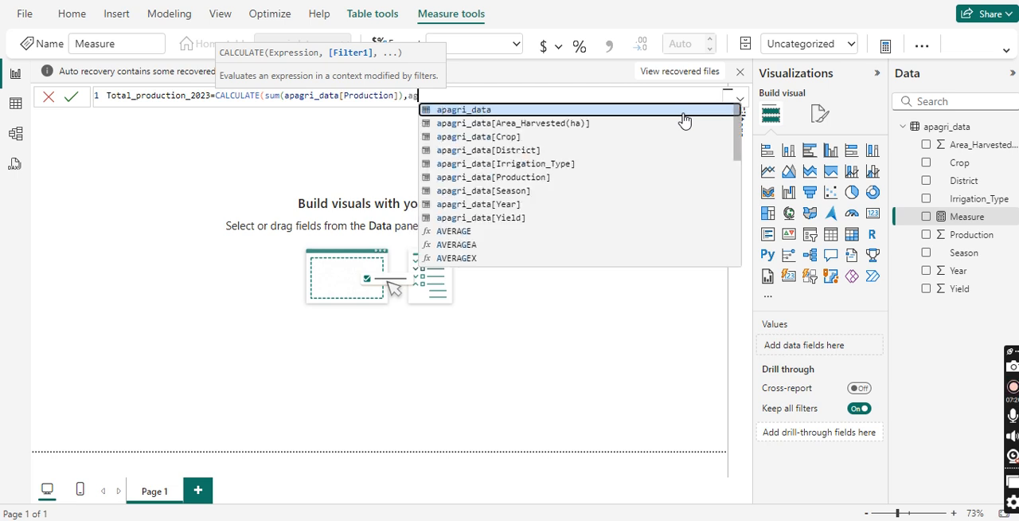
key("Down")
key("Down")
key("Down")
key("Down")
key("Down")
key("Down")
key("Down")
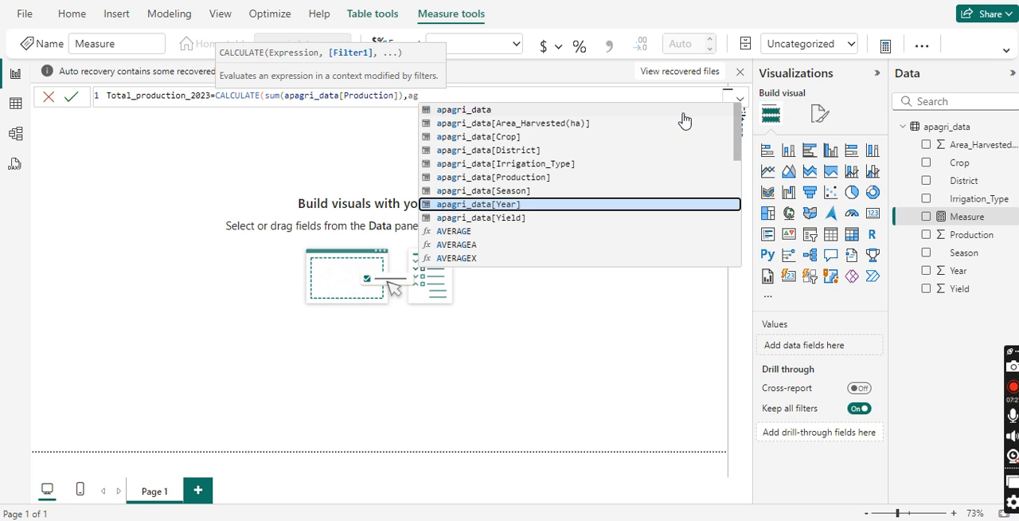
key("Tab")
type("=2023")
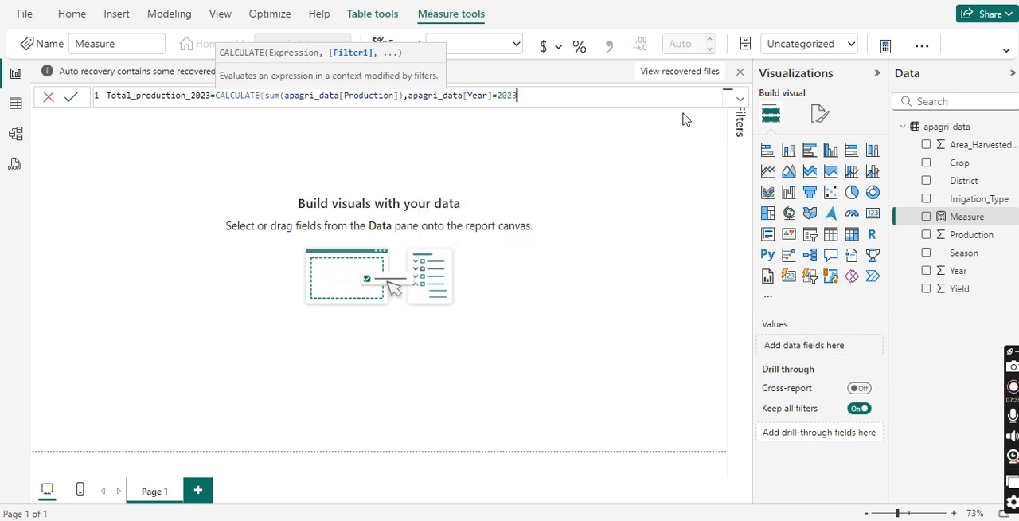
type(")")
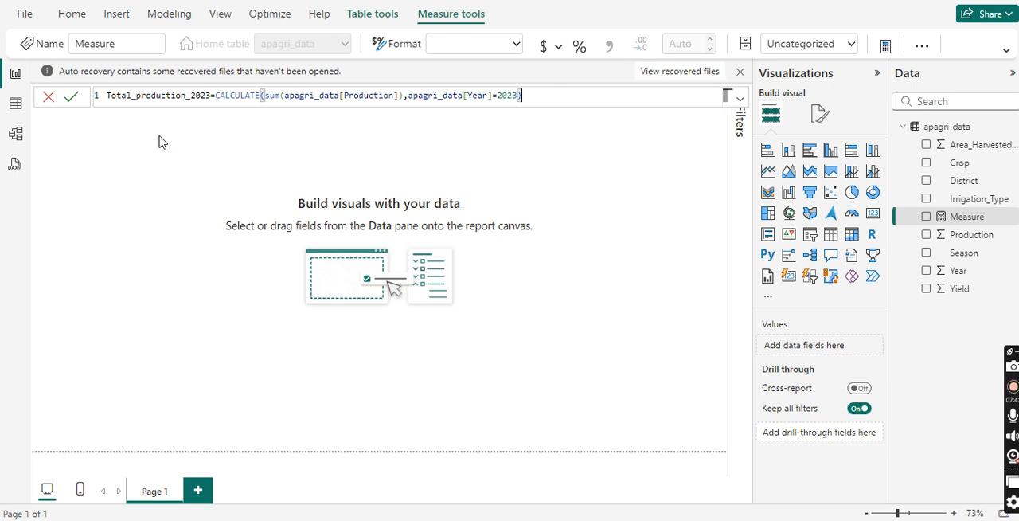
left_click(72, 96)
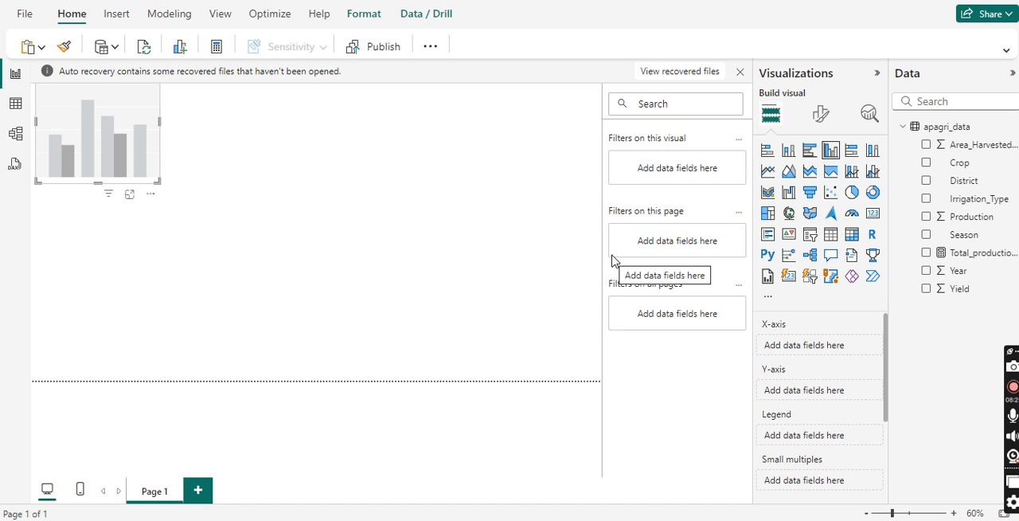
Step: Enlarge the clustered column chart to fill the page width and plot Total_production_2023 on the Y-axis by Crop on the X-axis
left_click_drag(159, 181, 624, 369)
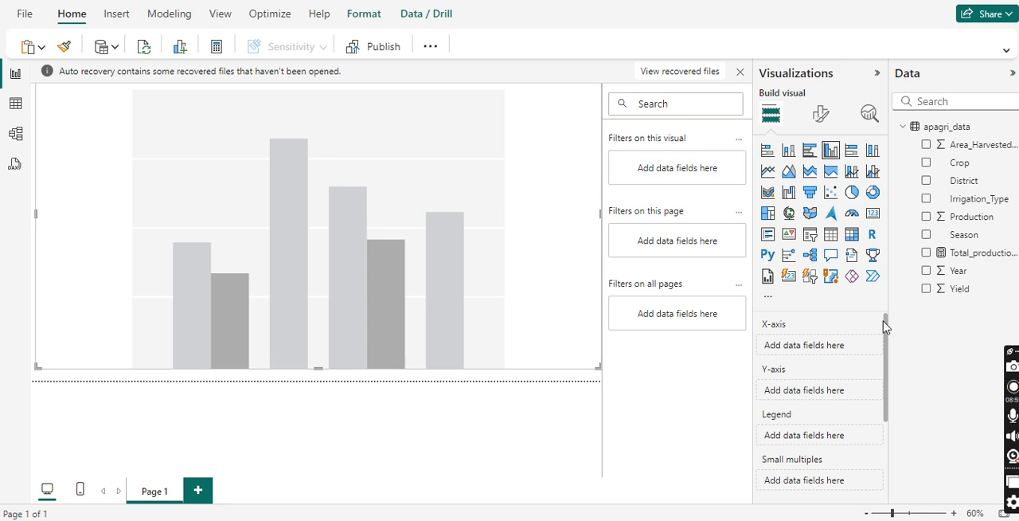
left_click_drag(959, 165, 641, 293)
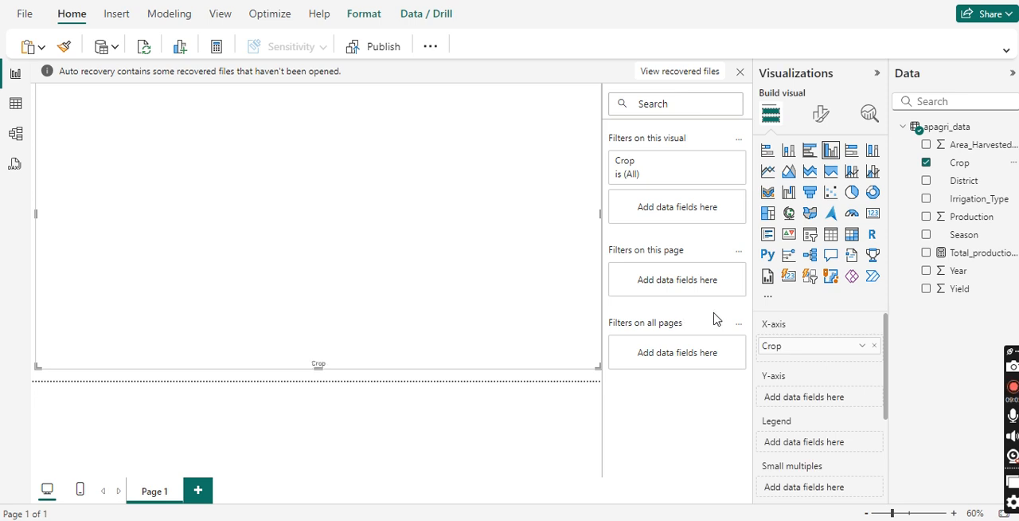
left_click_drag(977, 252, 825, 402)
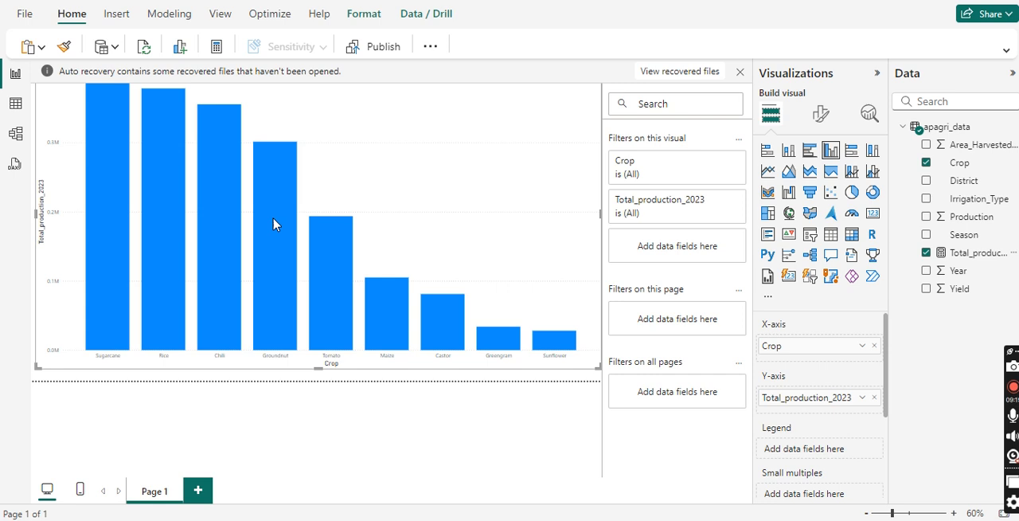
Step: Reposition the column chart and make it slightly narrower so that it fits inside the page
left_click_drag(395, 135, 386, 165)
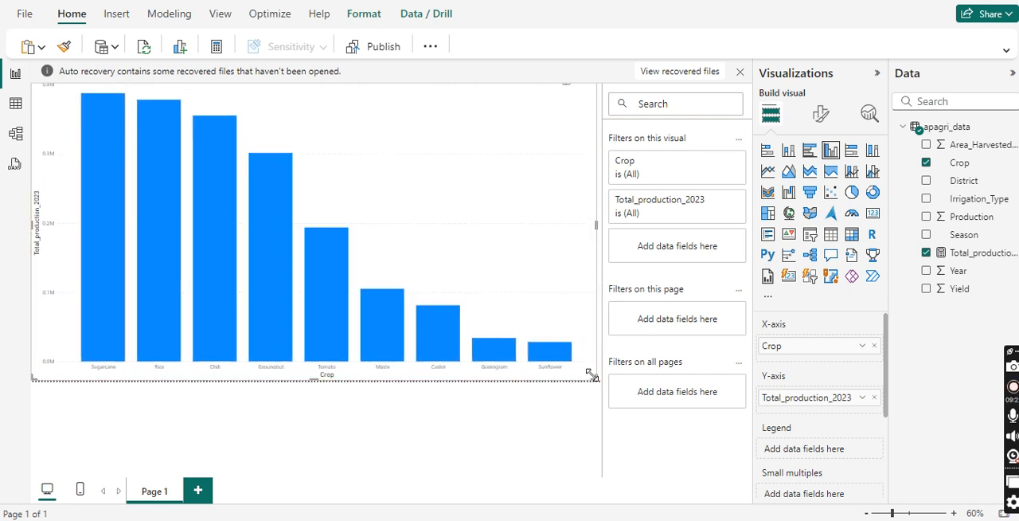
mouse_move(596, 379)
left_mouse_down()
mouse_move(557, 348)
mouse_move(578, 374)
left_mouse_up()
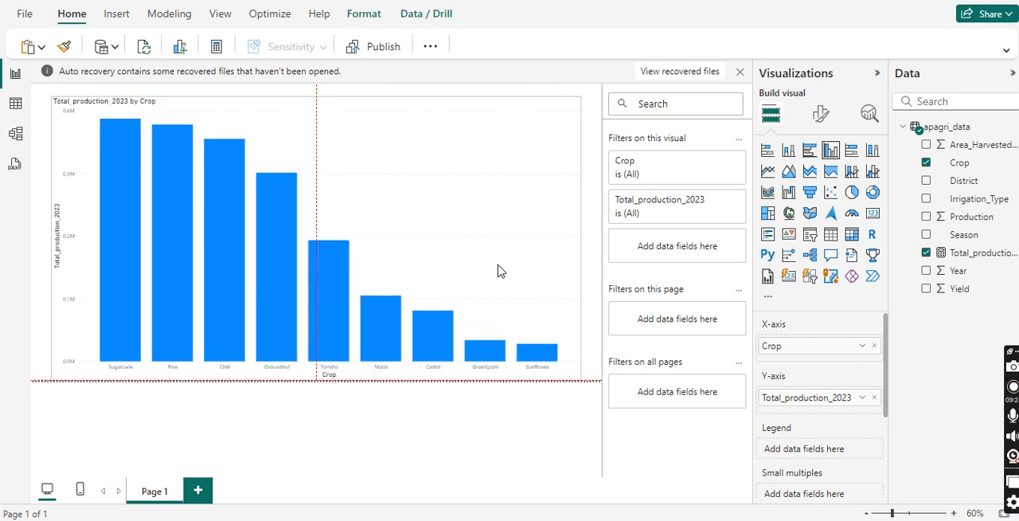
Step: Change the colour of the chart's X-axis values to a near-black theme shade
left_click(819, 118)
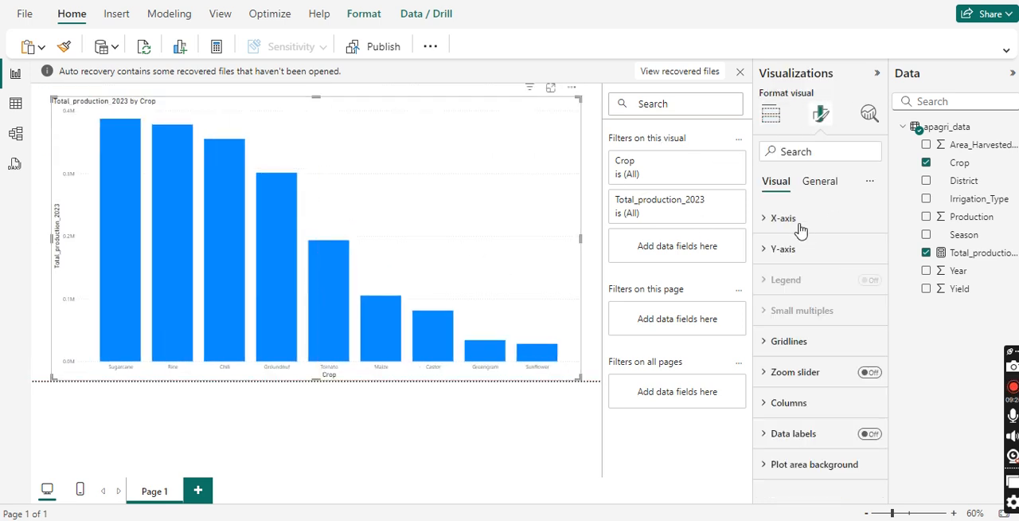
left_click(800, 226)
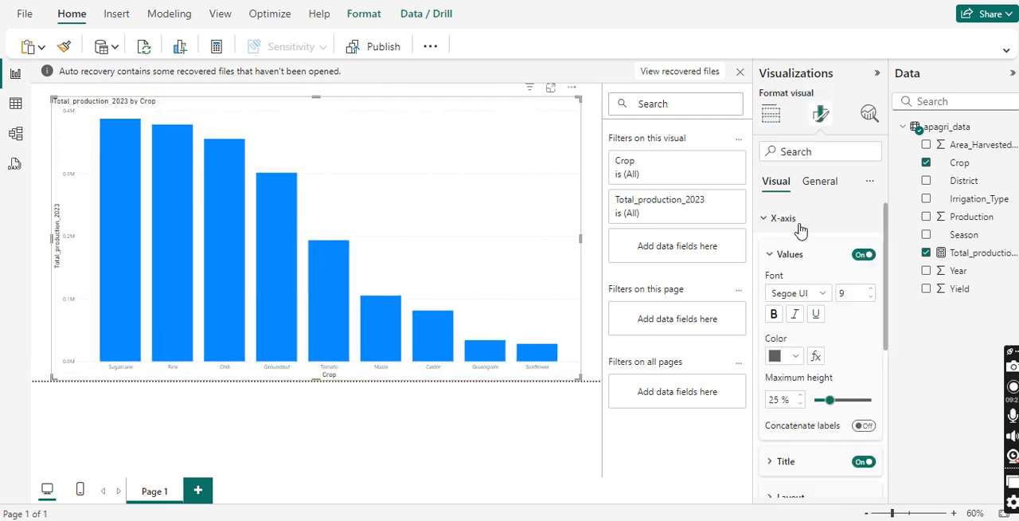
left_click(820, 295)
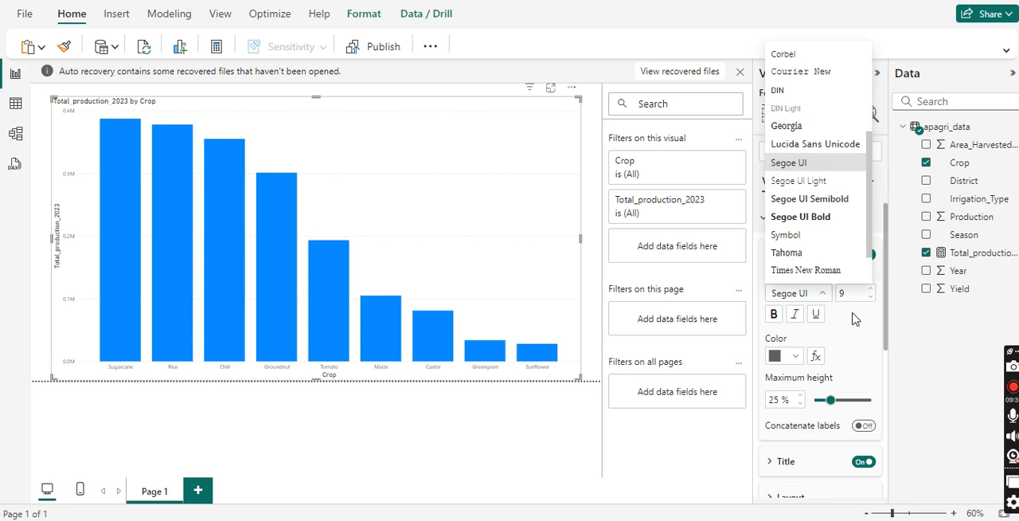
left_click(853, 318)
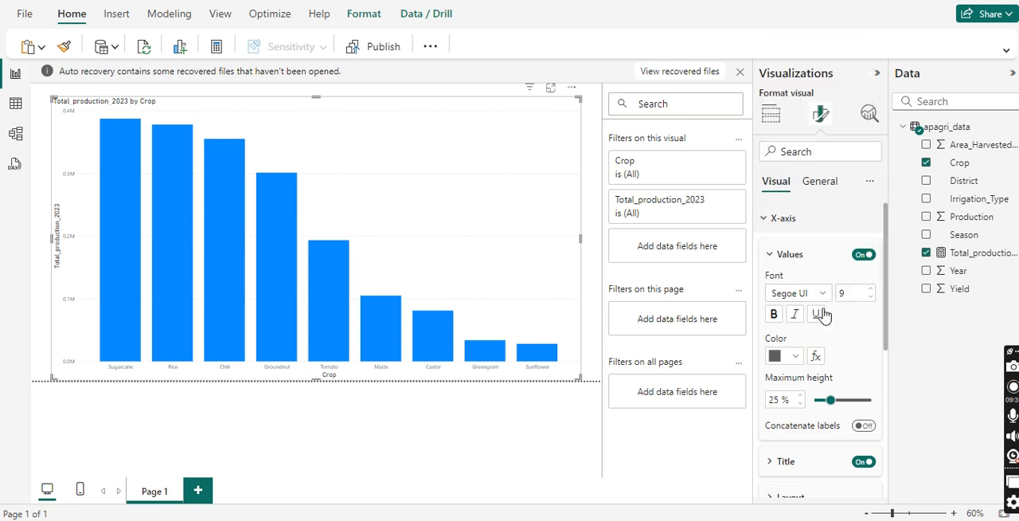
left_click(796, 358)
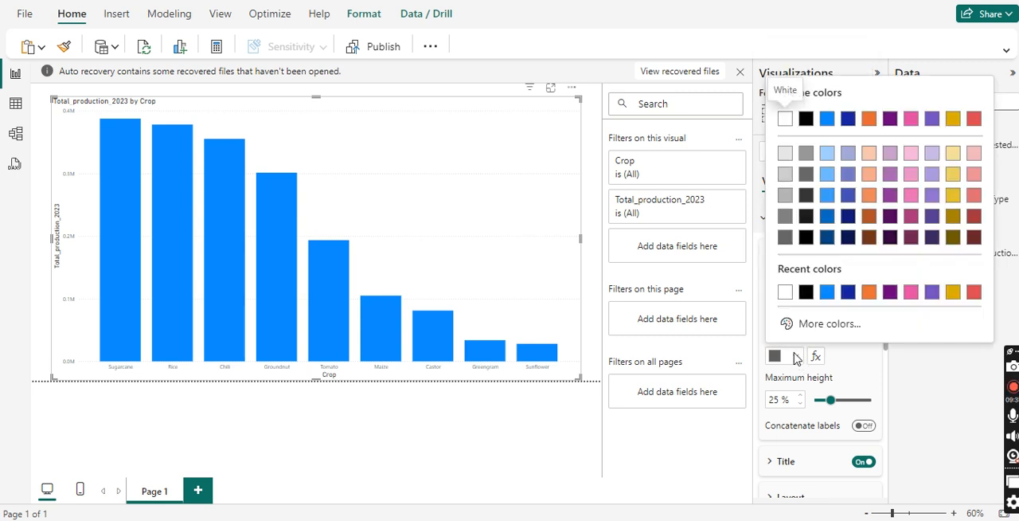
left_click(806, 223)
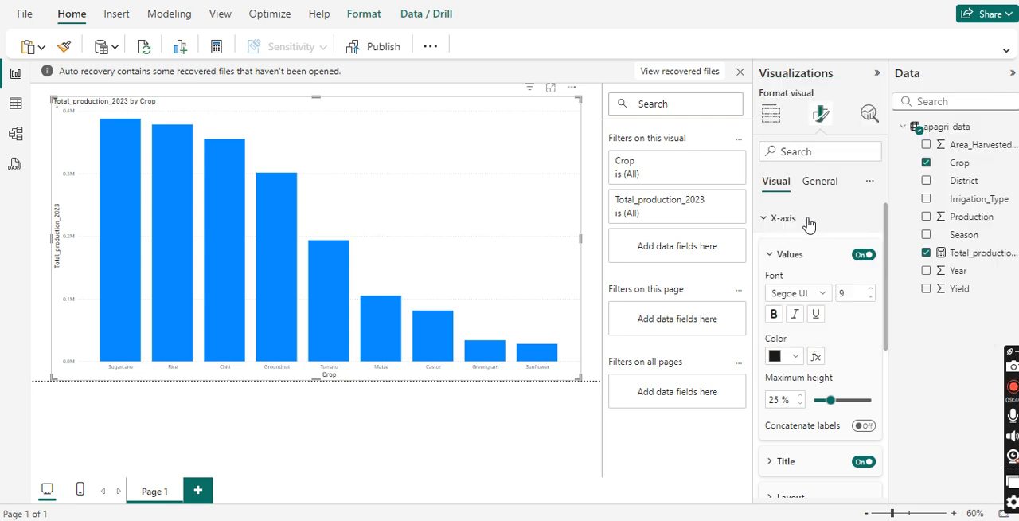
Step: Try to colour one X-axis value with a rule that makes First Crop orange when it is "tamatoo", and check the bars
left_click(816, 361)
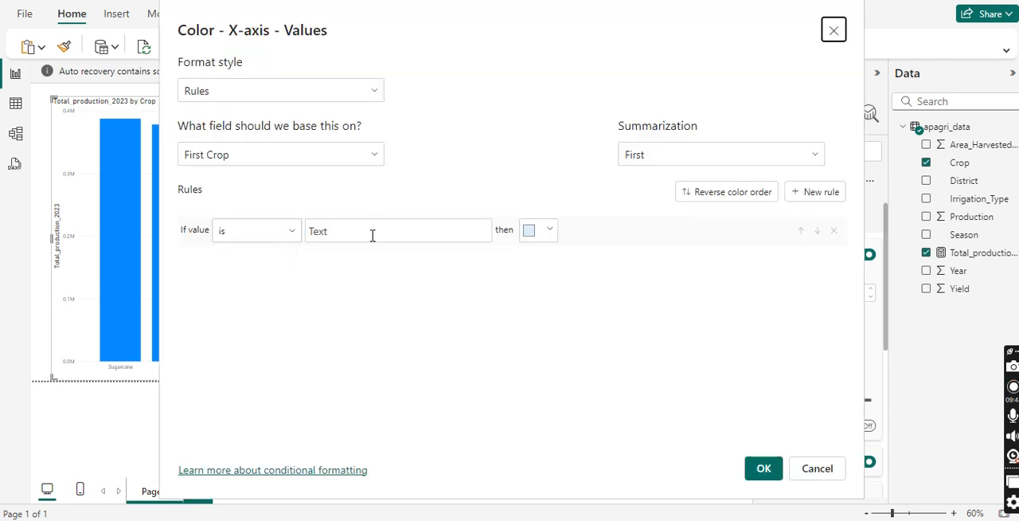
left_click(404, 231)
type("tamatoo")
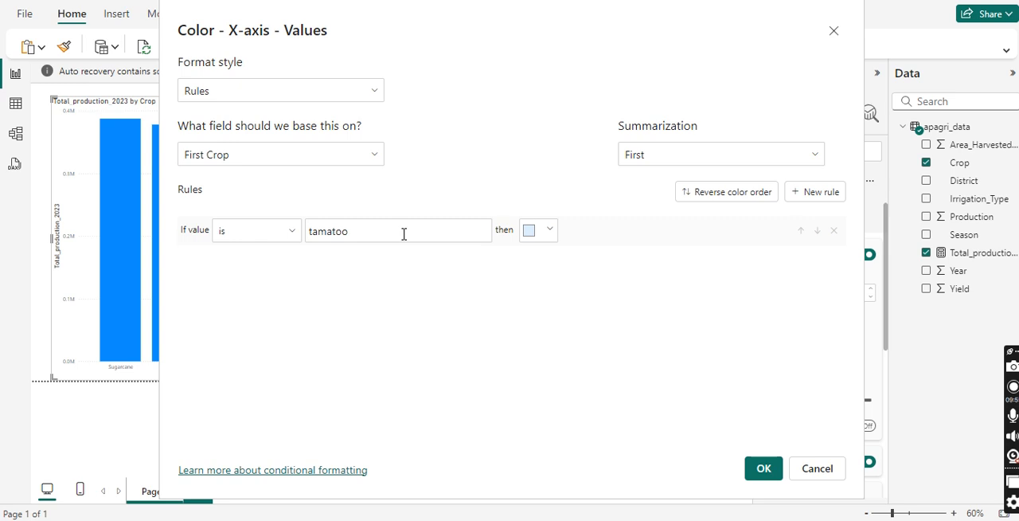
left_click(547, 232)
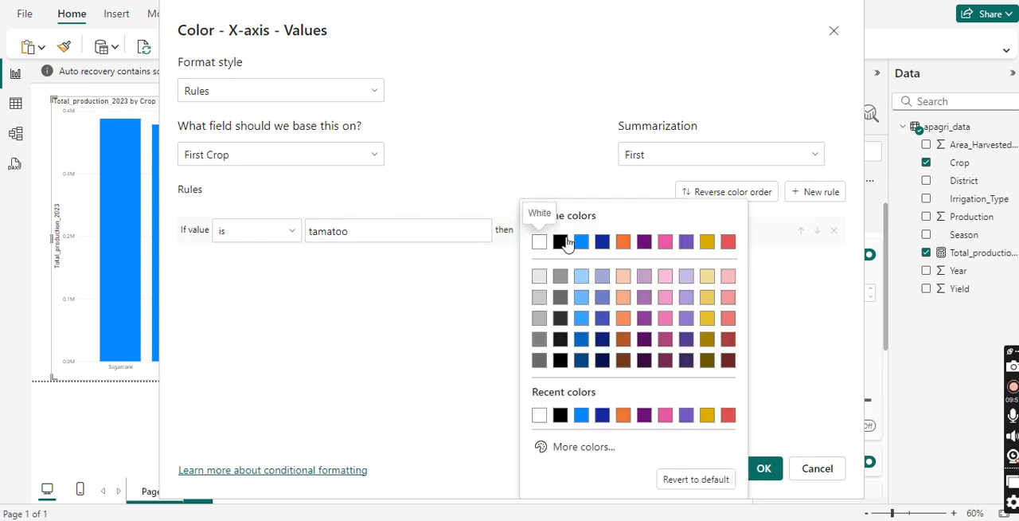
left_click(623, 243)
left_click(763, 469)
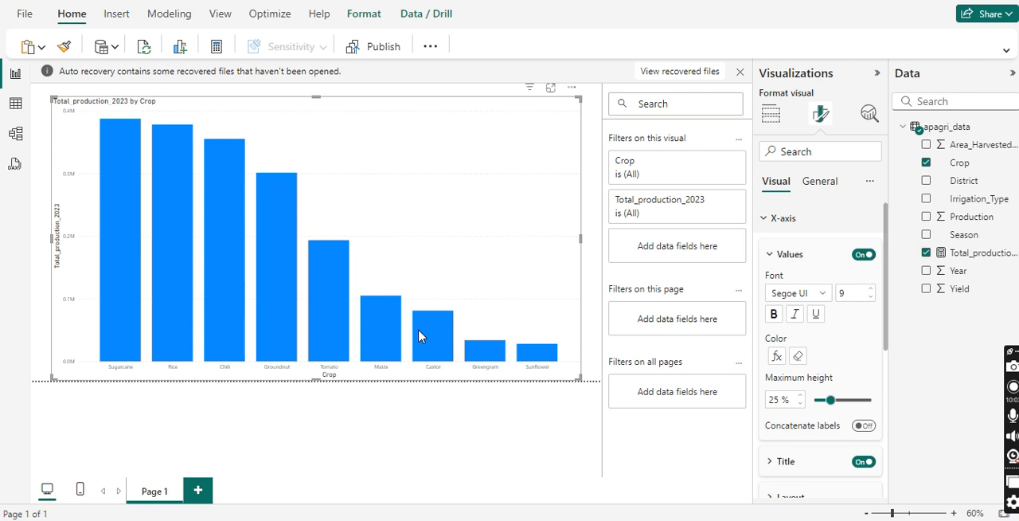
mouse_move(420, 336)
mouse_move(380, 326)
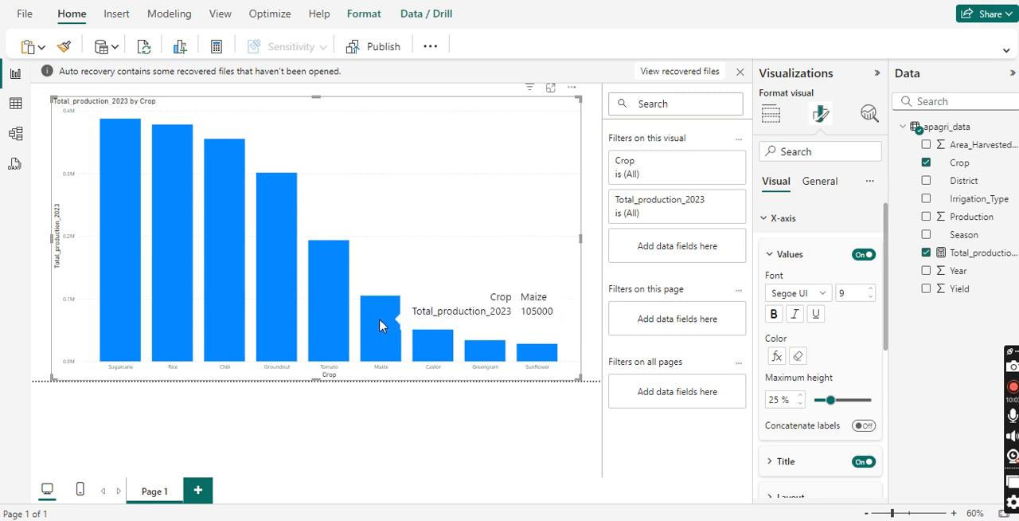
mouse_move(331, 325)
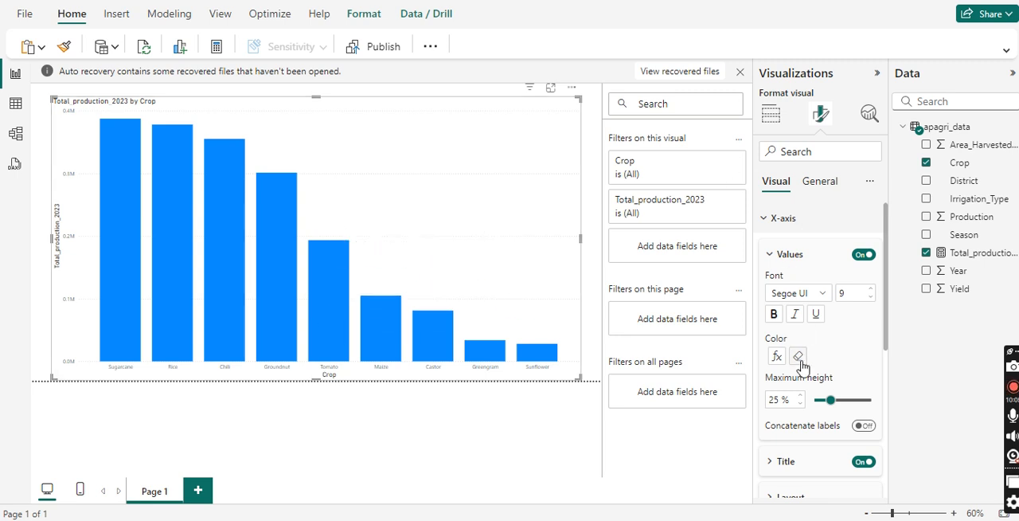
Step: Clear the orange conditional colour rule from the X-axis values
left_click(801, 220)
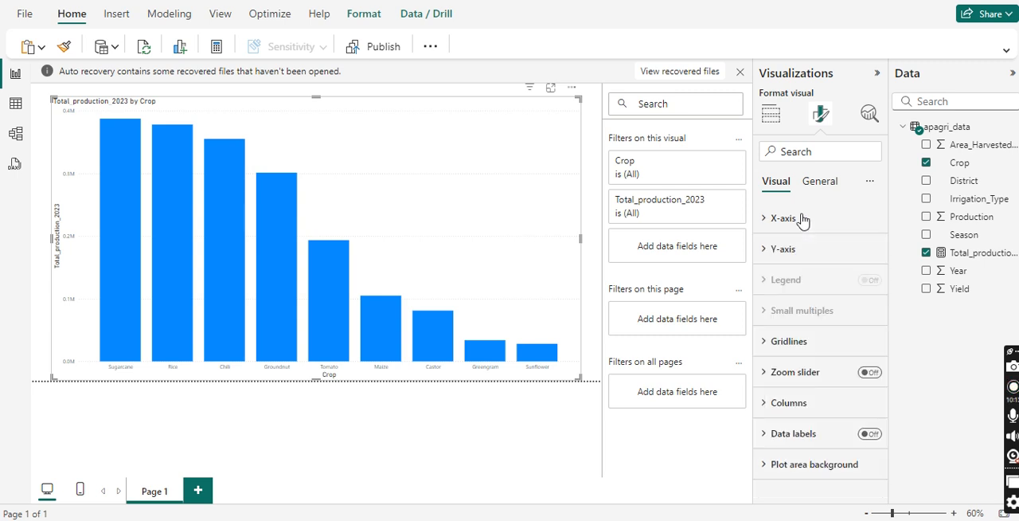
left_click(802, 247)
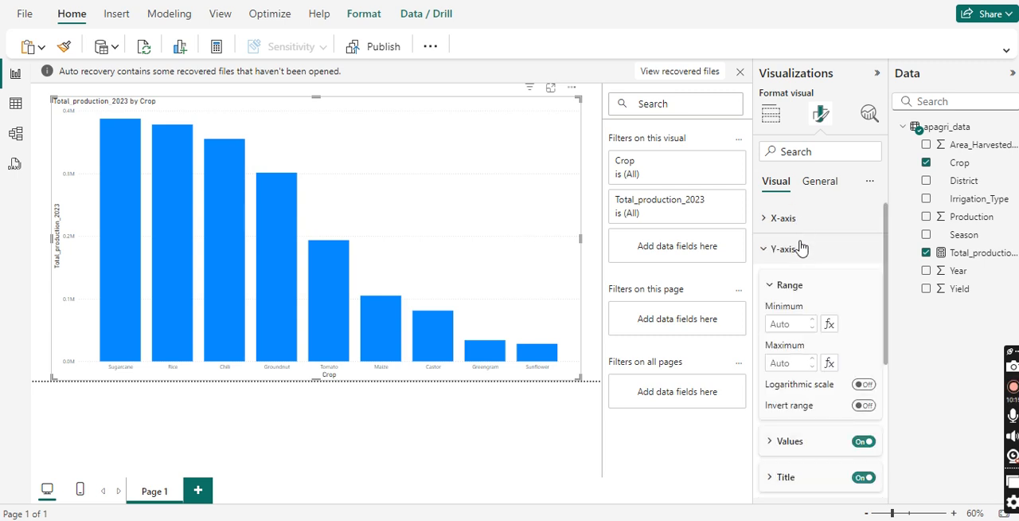
left_click(802, 225)
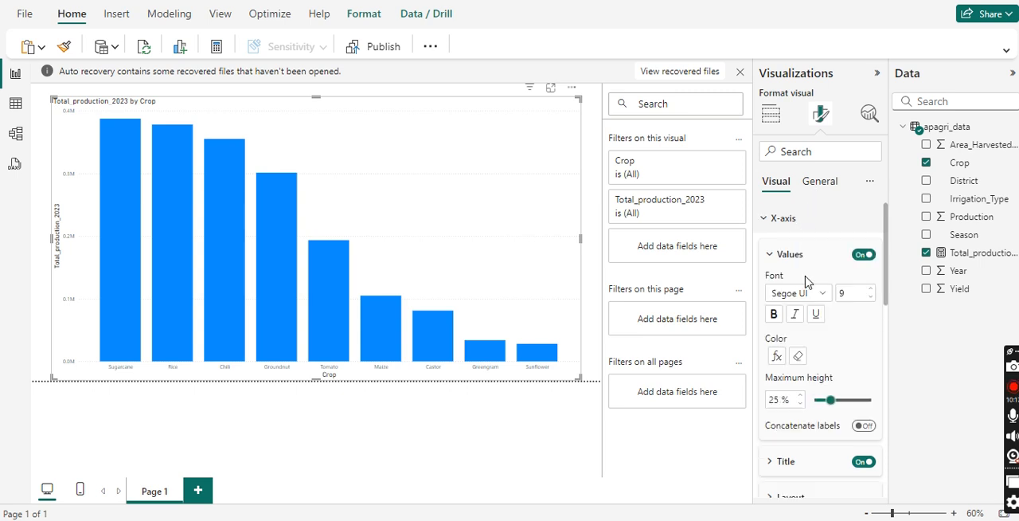
left_click(799, 356)
left_click(793, 357)
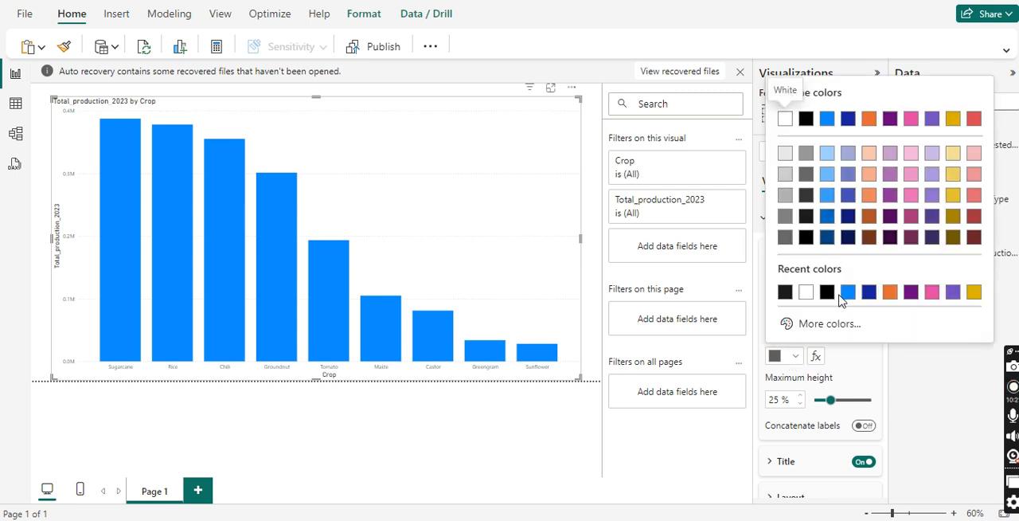
left_click(818, 362)
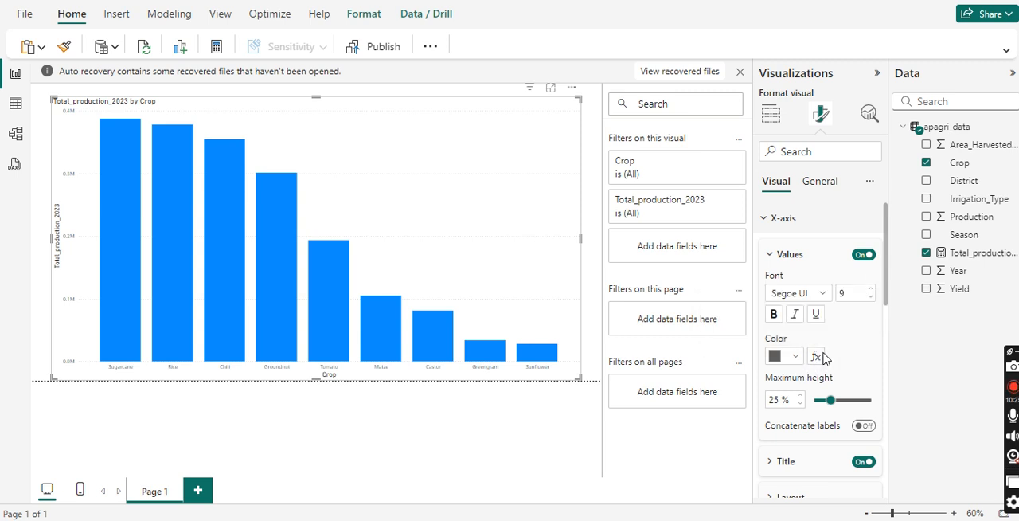
Step: Try a colour rule for the X-axis values, based on First Crop, that applies black when the value is "tamato"
left_click(819, 358)
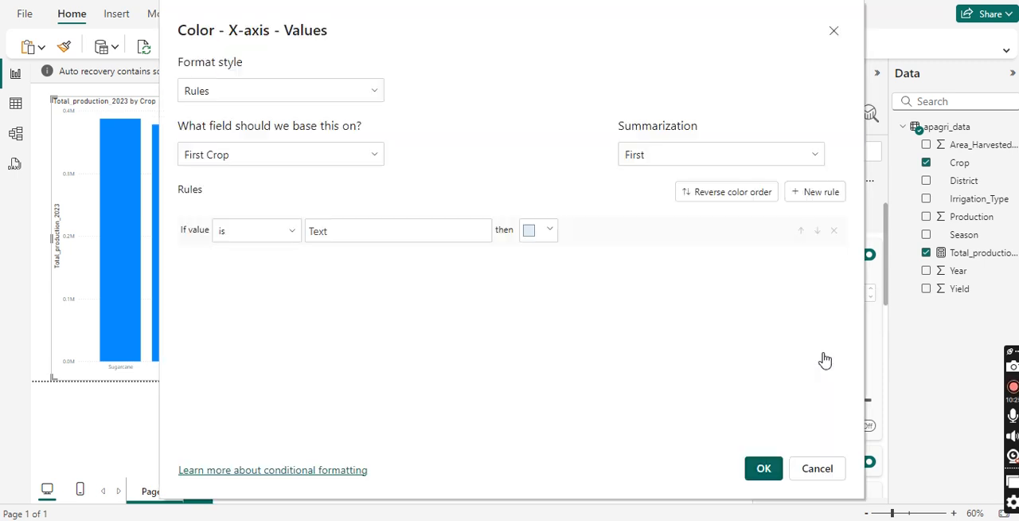
left_click(341, 160)
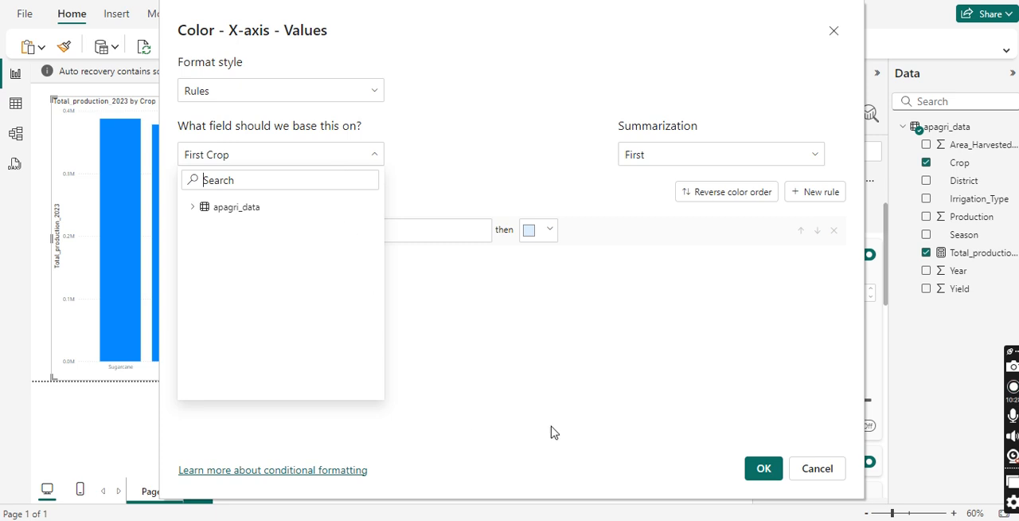
left_click(194, 208)
left_click(299, 244)
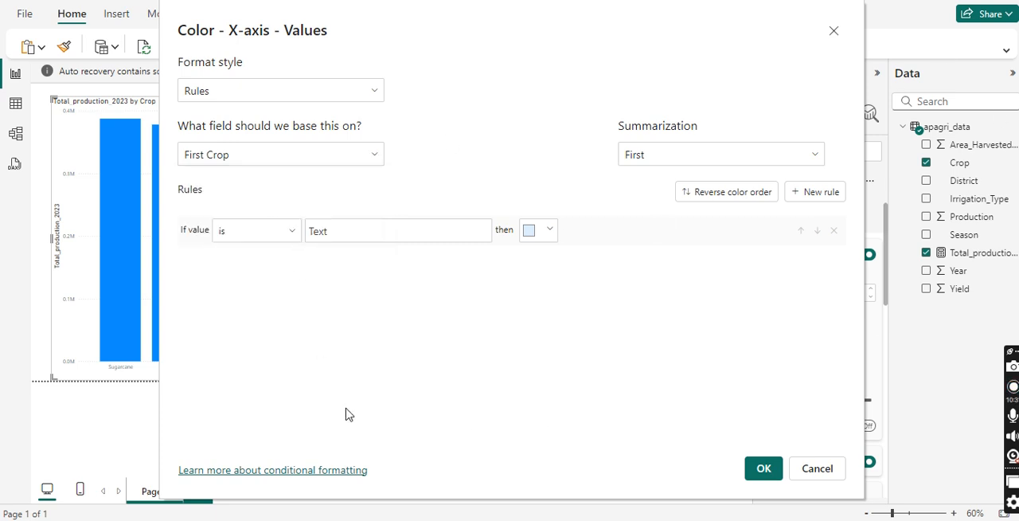
left_click(356, 233)
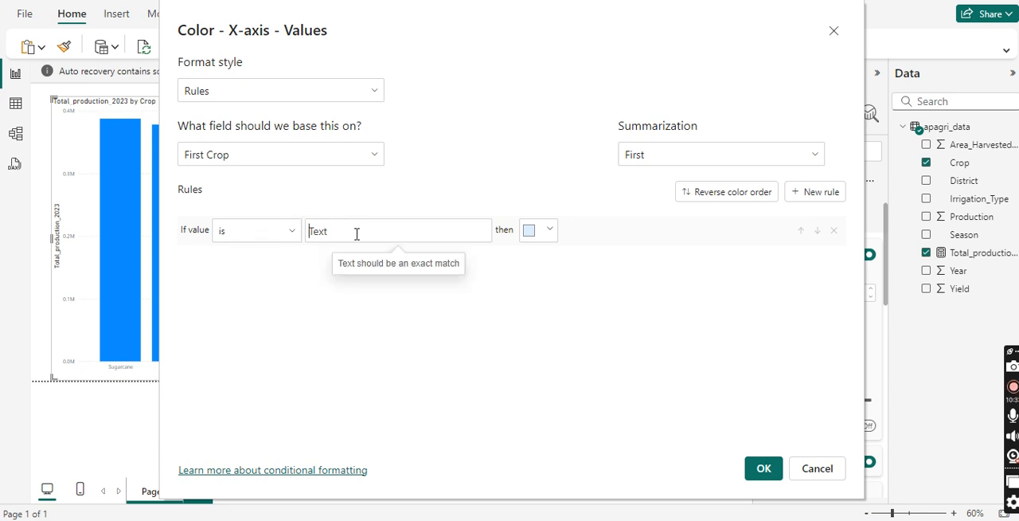
type("tamato")
left_click(536, 232)
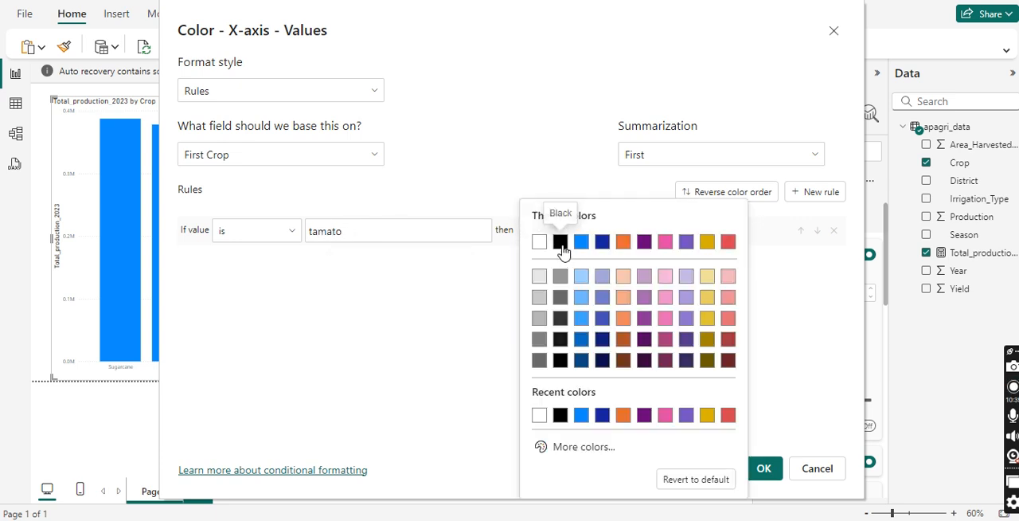
left_click(560, 243)
left_click(763, 470)
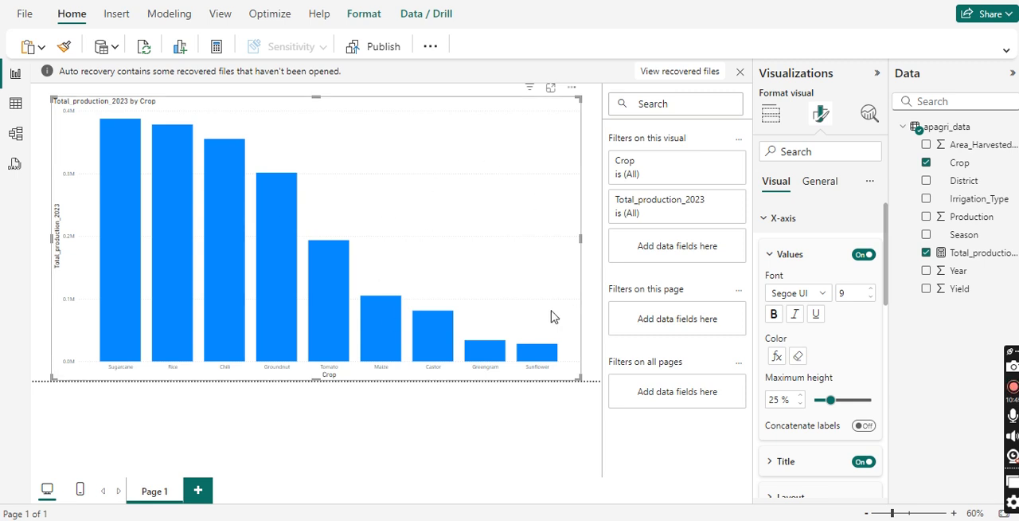
Step: Set the maximum height of the X-axis values to 28 % and deselect the chart
mouse_move(830, 400)
left_mouse_down()
mouse_move(846, 399)
mouse_move(835, 400)
left_mouse_up()
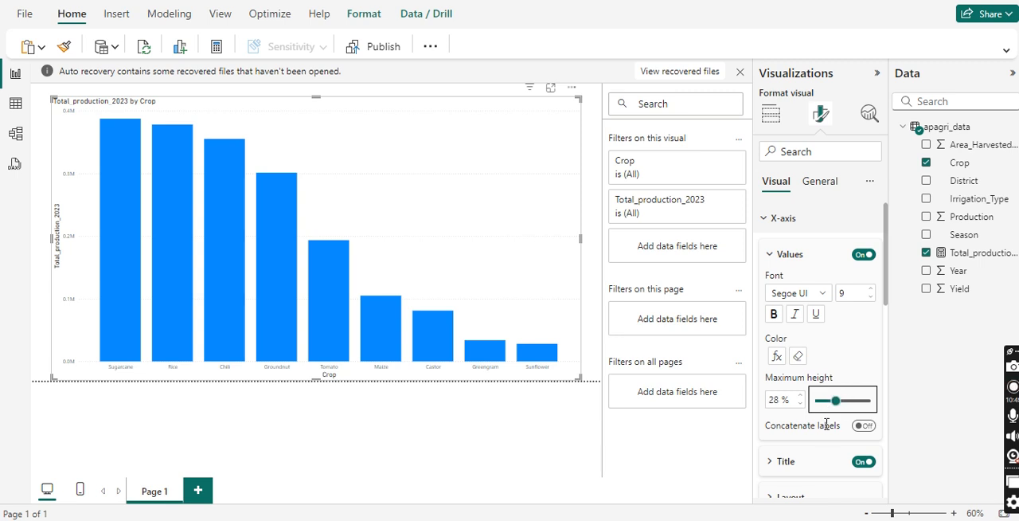
scroll(826, 423, "down", 3)
left_click(448, 422)
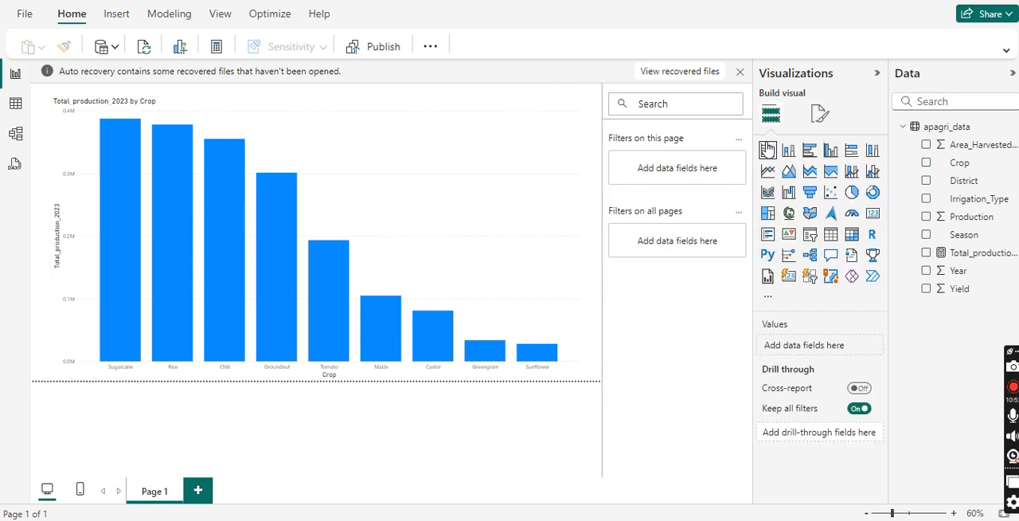
left_click(819, 117)
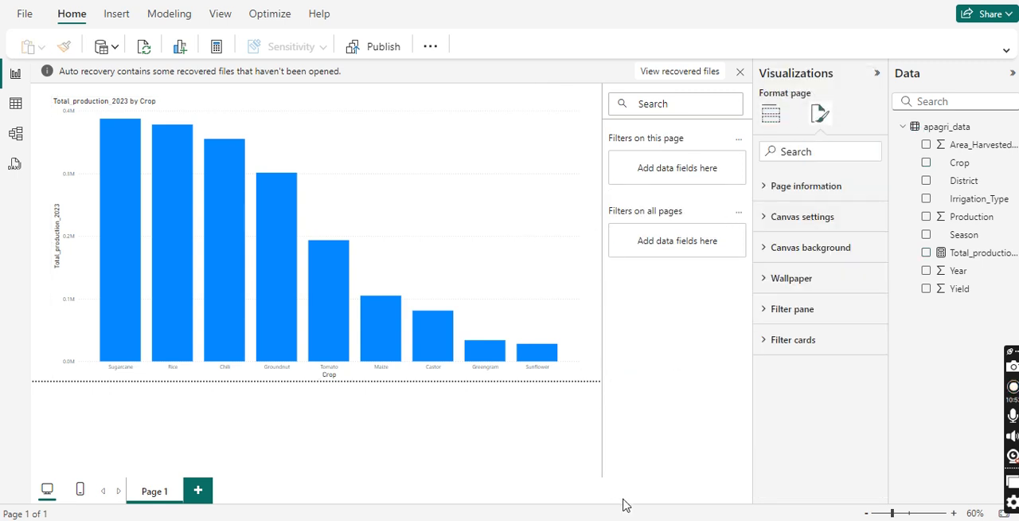
left_click(793, 188)
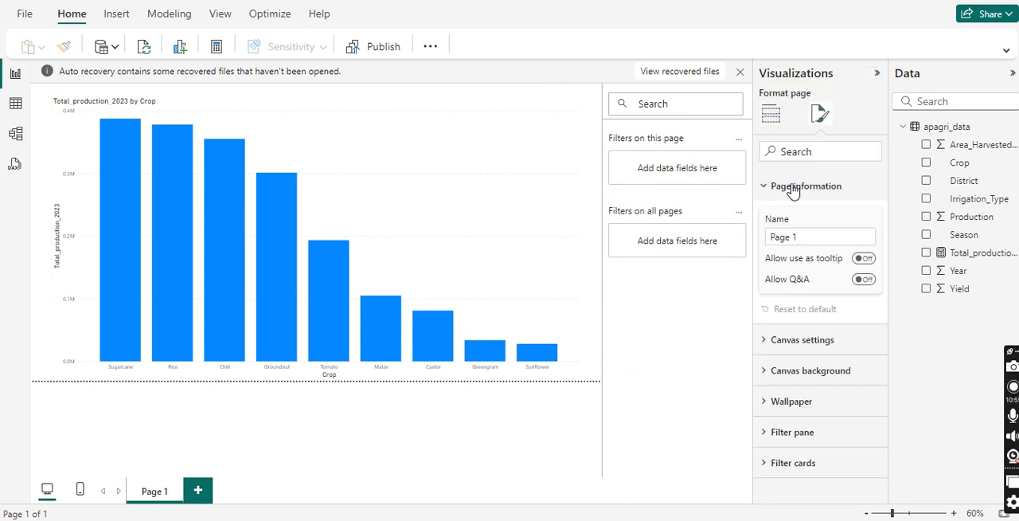
left_click(771, 113)
left_click(817, 117)
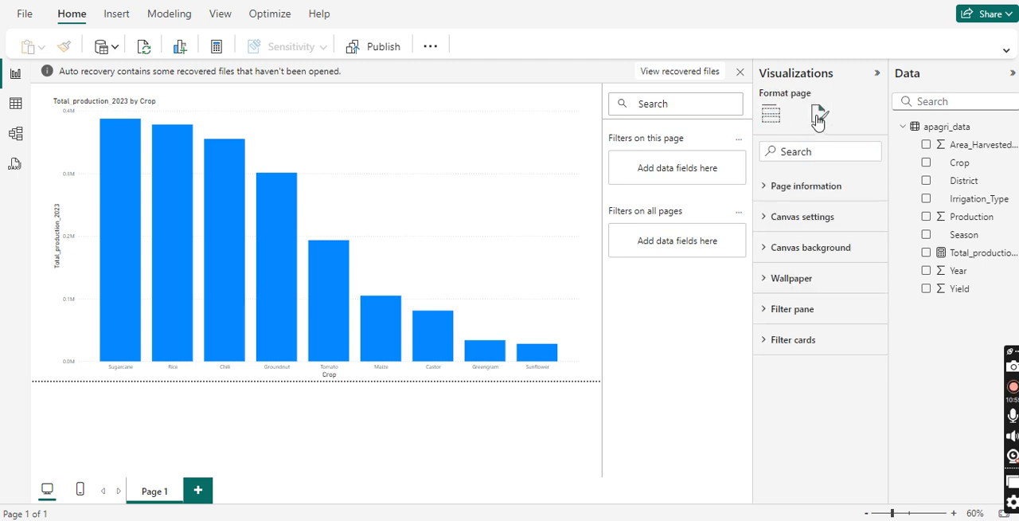
Step: Select the column chart again and clear the black conditional colour rule from its X-axis values
left_click(392, 153)
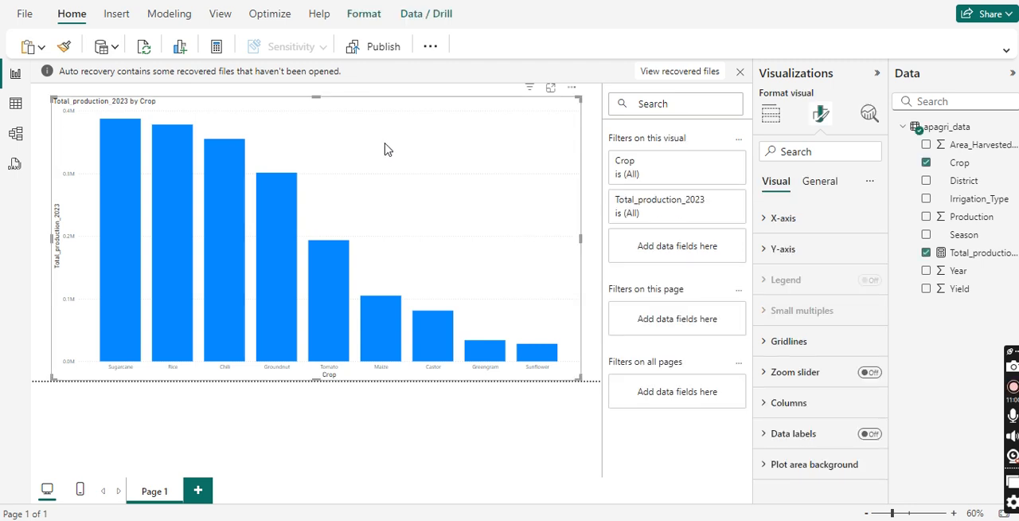
left_click(796, 227)
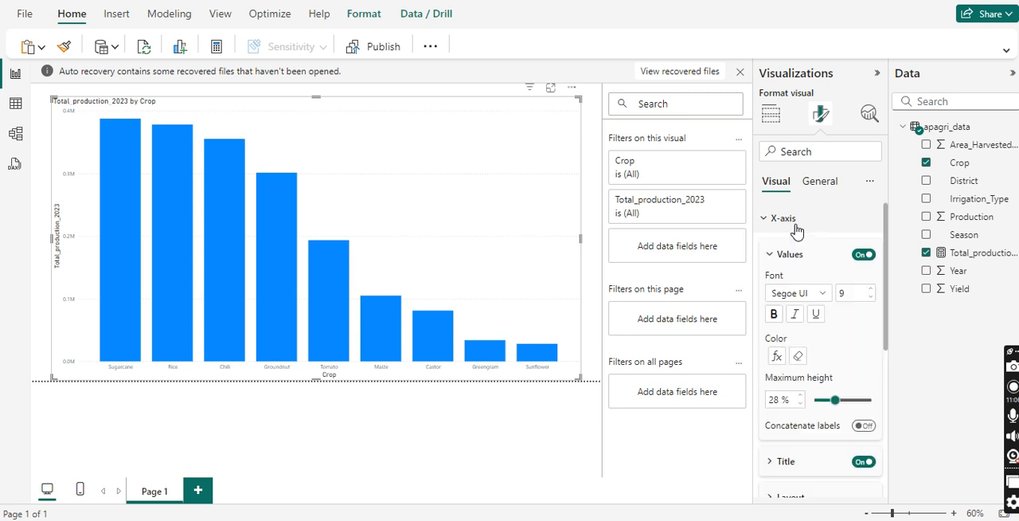
left_click(797, 355)
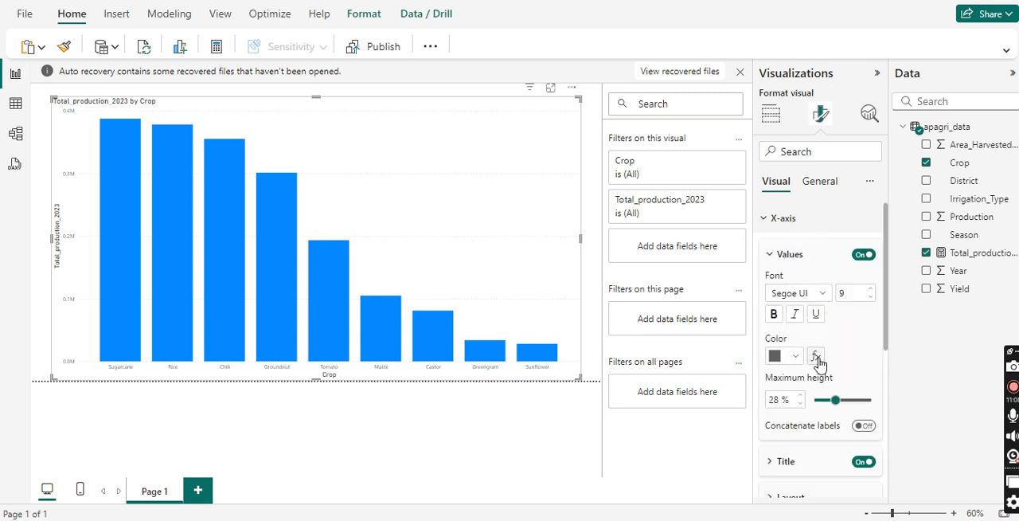
Step: Try a colour rule for the X-axis values, based on First Crop, that applies when the value contains "tamato"
left_click(815, 356)
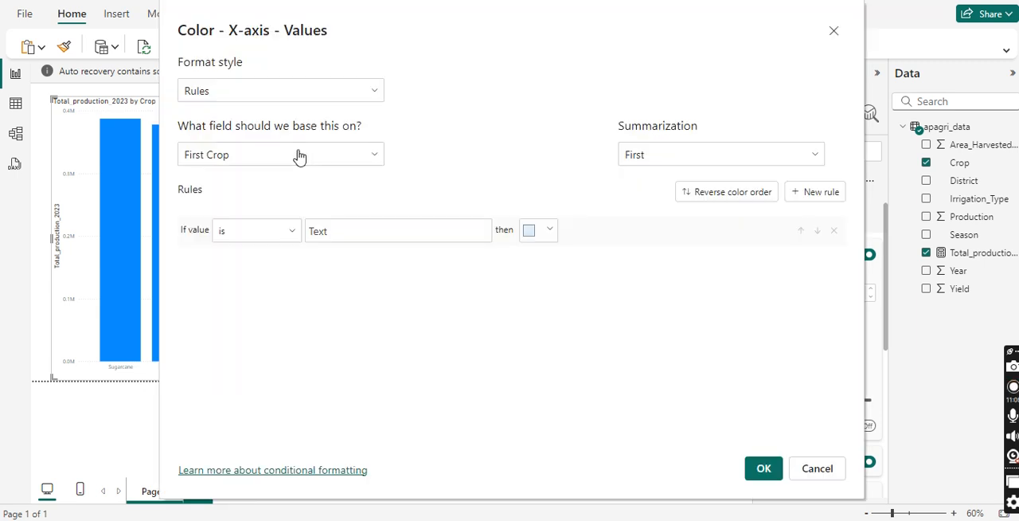
left_click(295, 154)
left_click(191, 208)
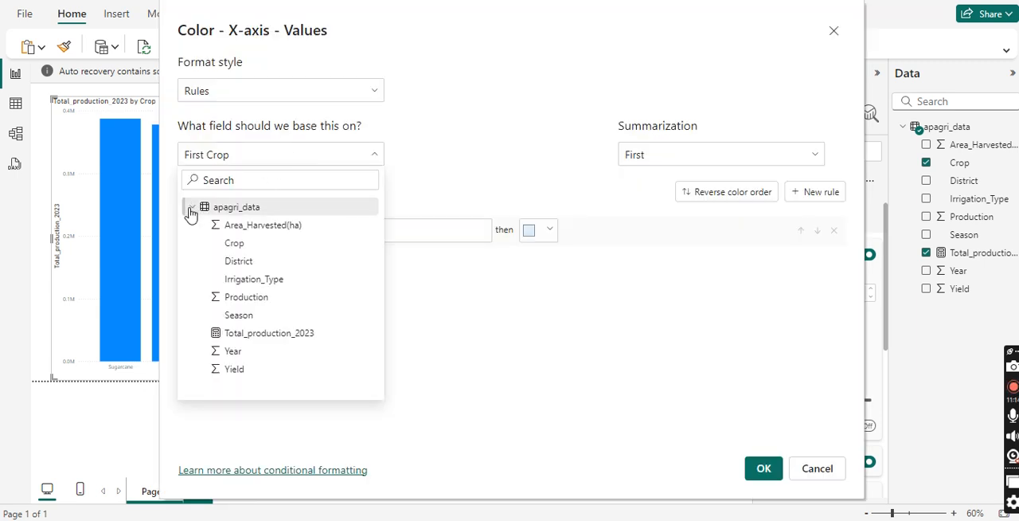
left_click(232, 242)
left_click(232, 242)
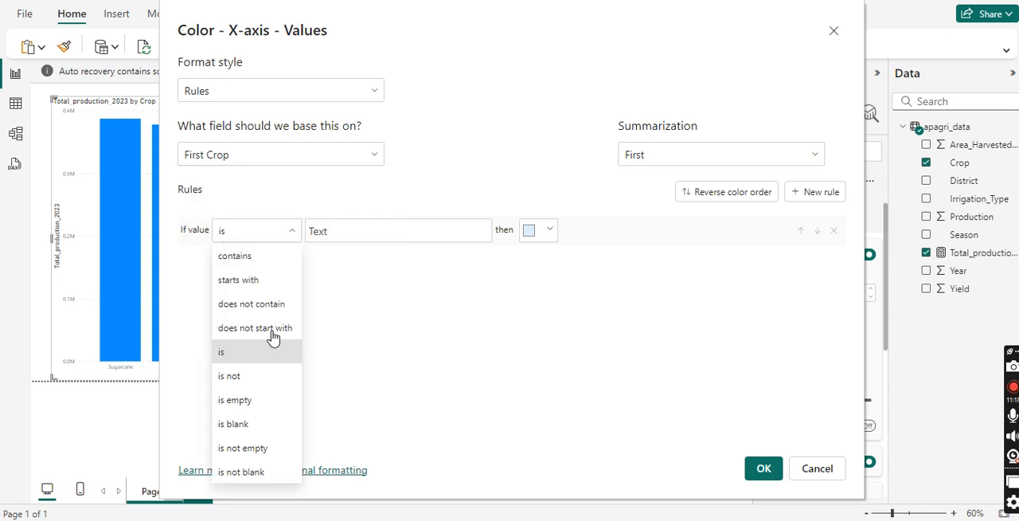
left_click(258, 257)
left_click(368, 234)
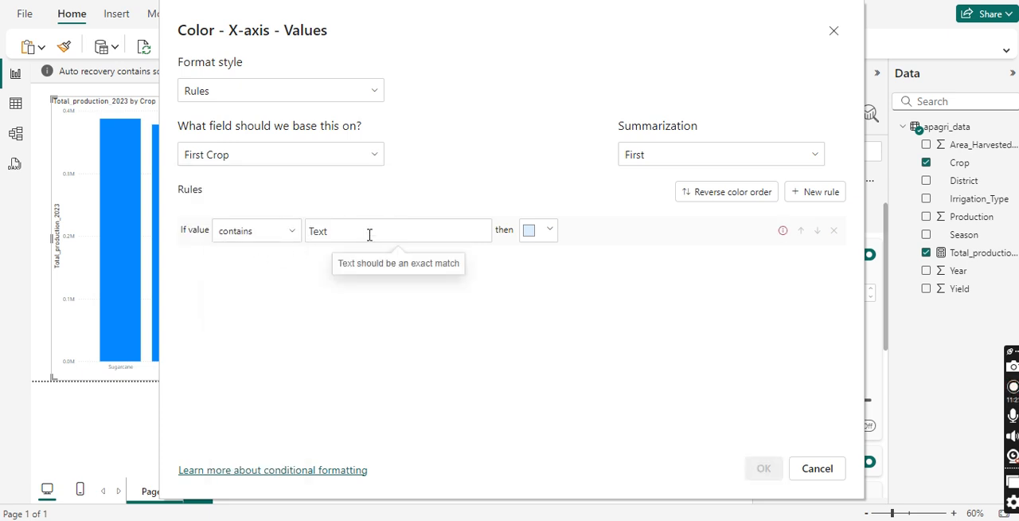
type("tamato")
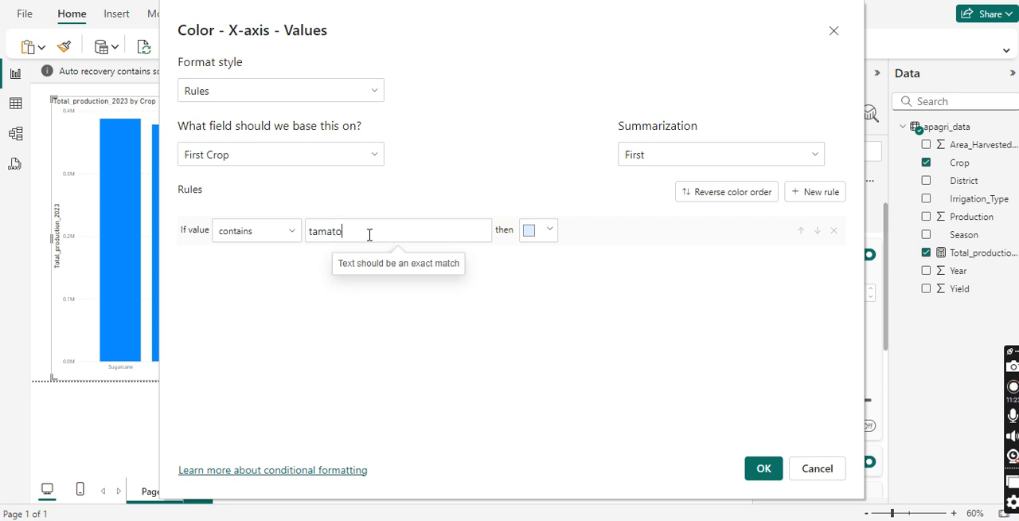
left_click(544, 233)
left_click(562, 241)
left_click(764, 470)
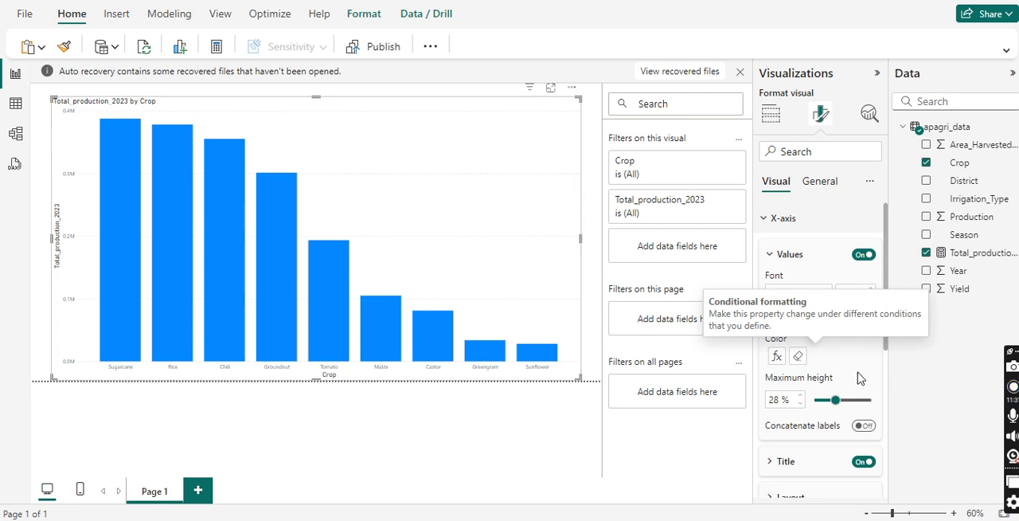
Step: Try a maximum height of 26 % for the X-axis values of the column chart
mouse_move(838, 395)
left_mouse_down()
mouse_move(852, 399)
mouse_move(831, 400)
left_mouse_up()
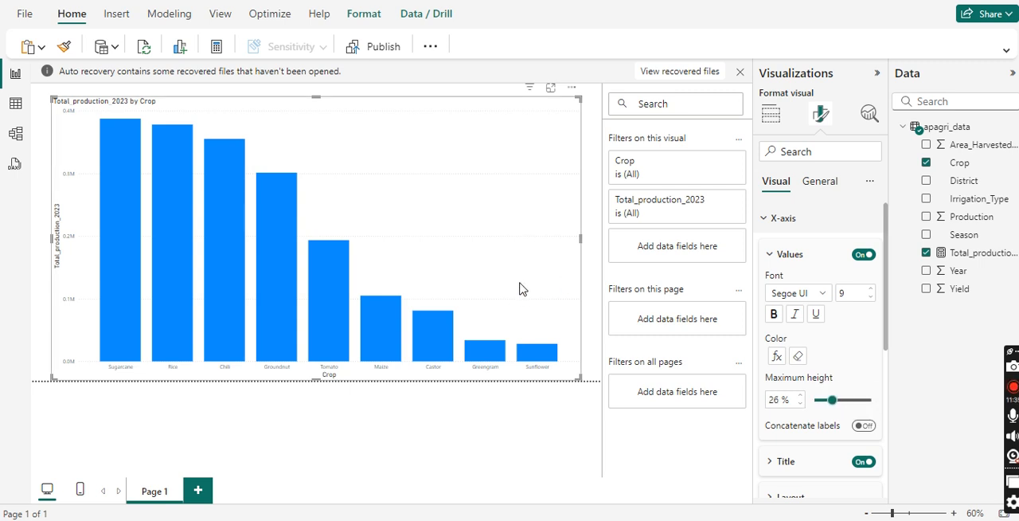
left_click(788, 223)
left_click(792, 225)
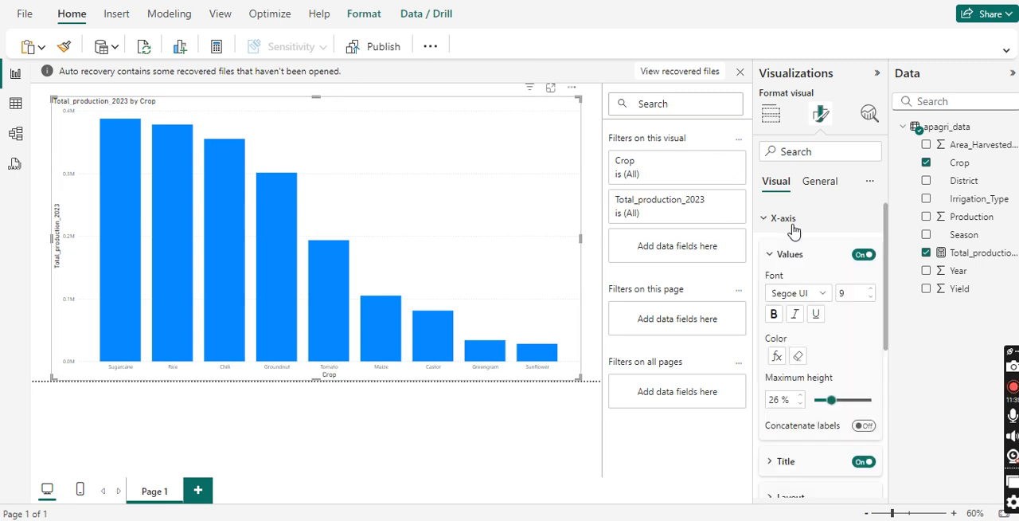
Step: Look at the X-axis layout options and reset the column chart's X-axis formatting to default
scroll(800, 278, "down", 2)
scroll(800, 307, "down", 3)
left_click(802, 271)
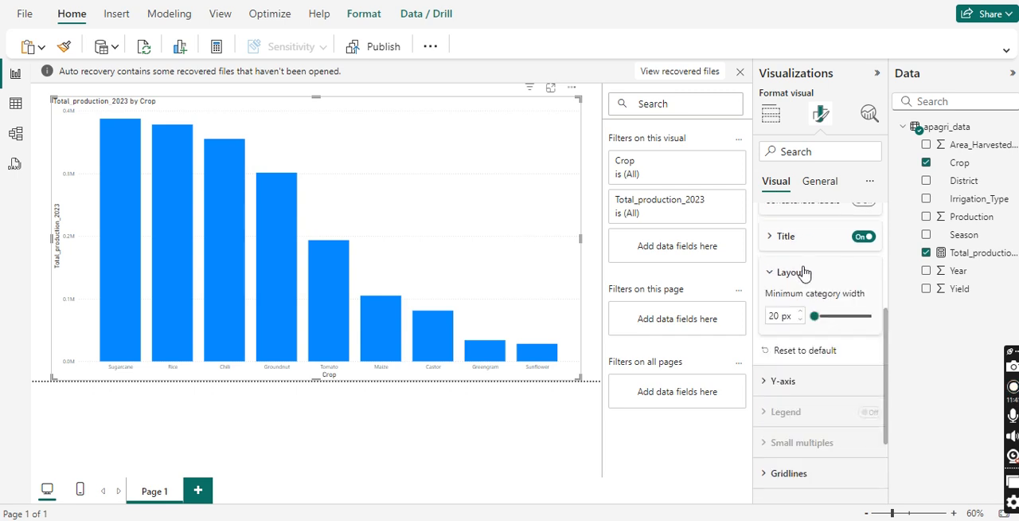
left_click(814, 349)
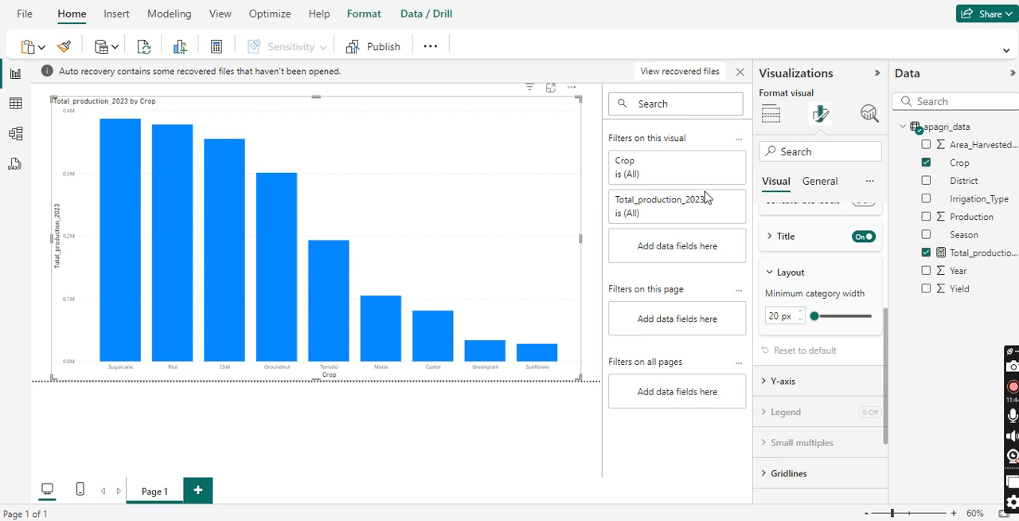
Step: Try to spotlight the column chart, and deselect it
left_click(571, 88)
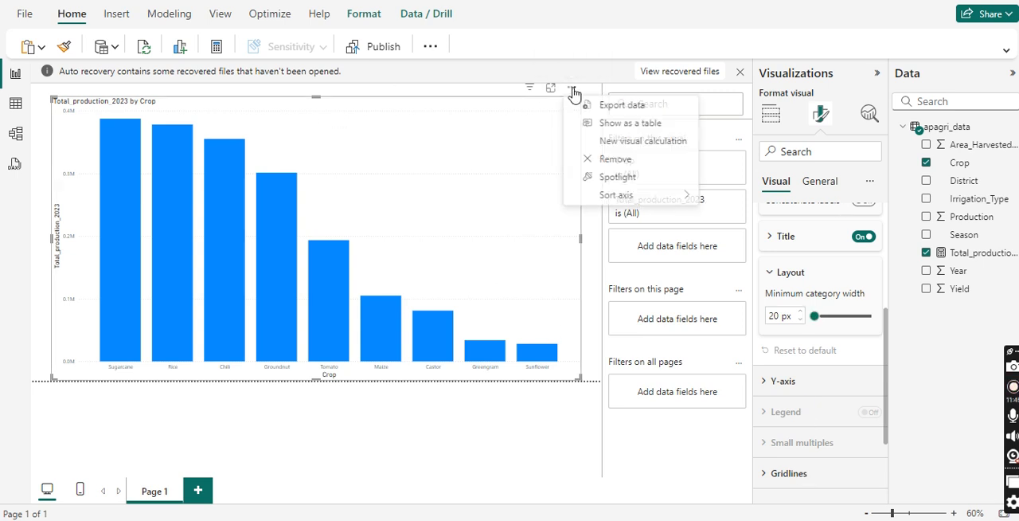
left_click(624, 177)
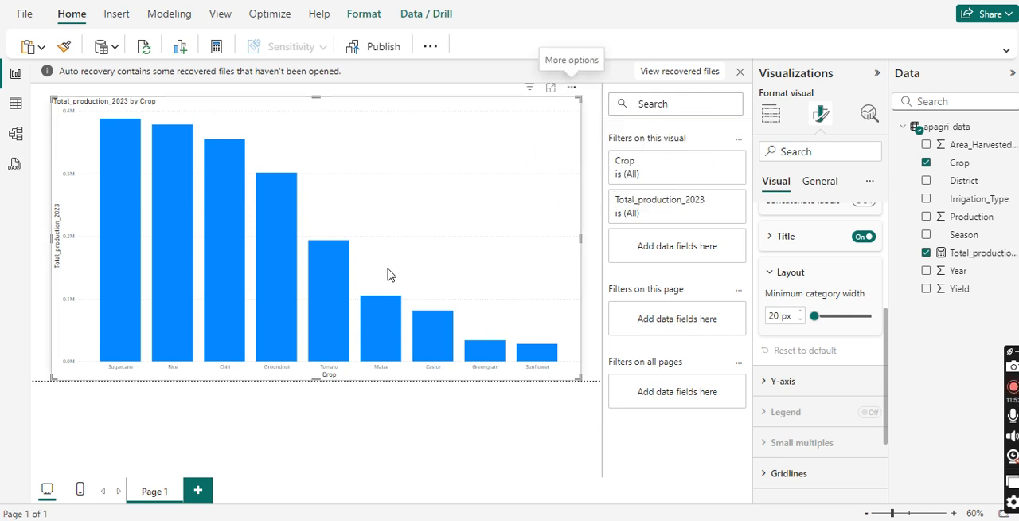
left_click(440, 412)
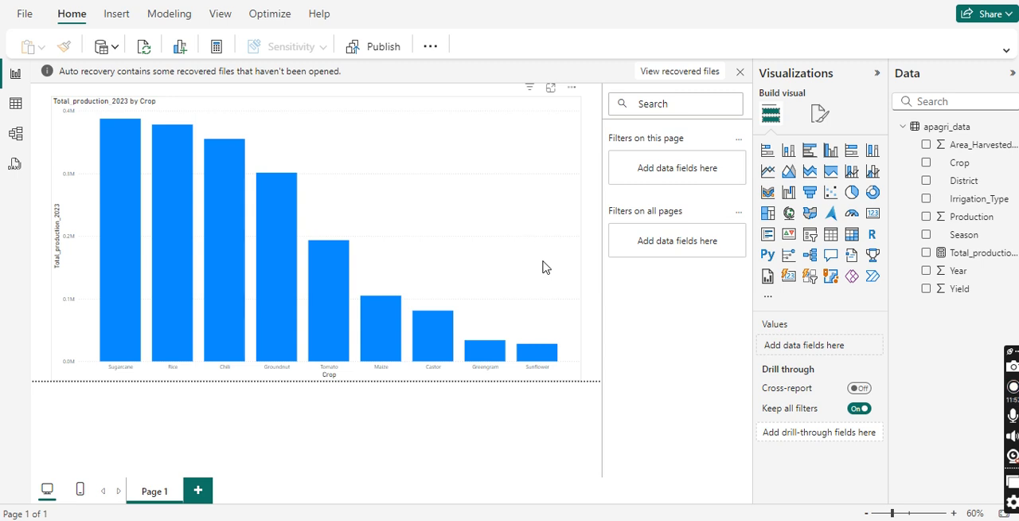
Step: Add a second report page and start a new measure in the apagri_data table
left_click(198, 490)
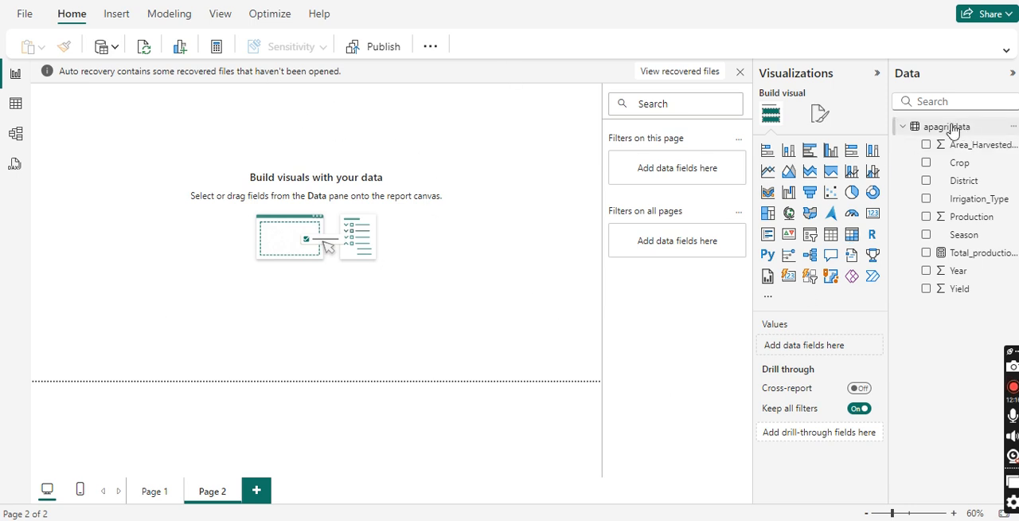
left_click(1013, 126)
left_click(944, 154)
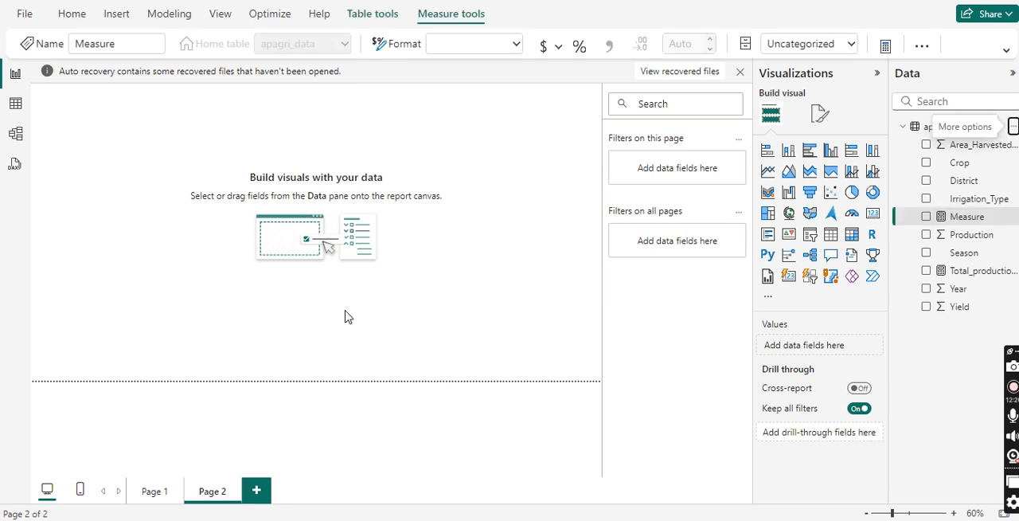
Step: Replace the default measure name in the formula with yearly_production_krishnadistrict
key("BackSpace")
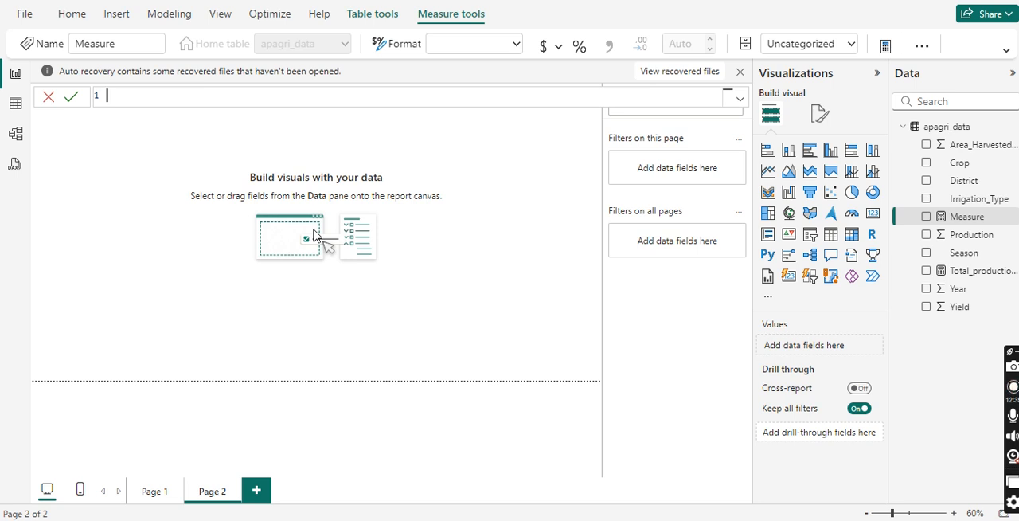
type("yearly_production")
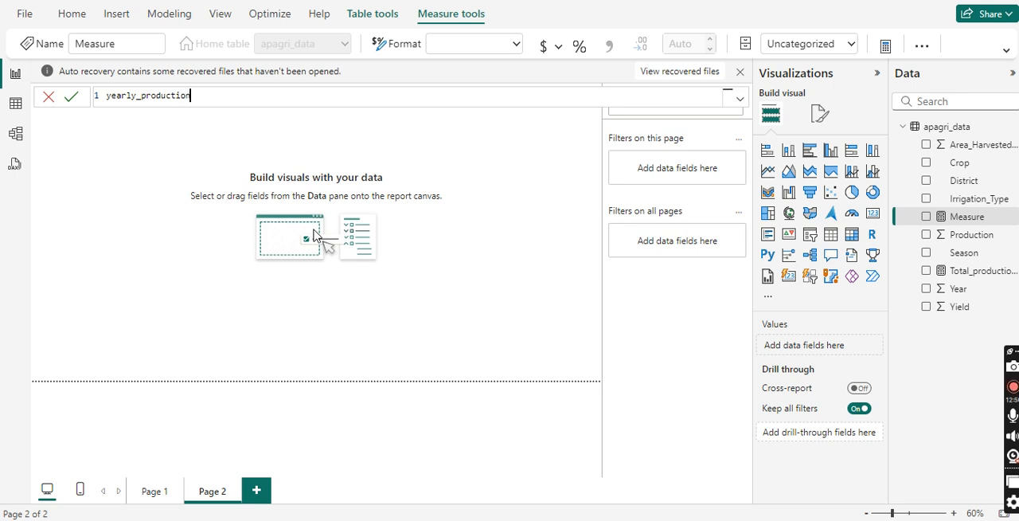
type("_krishnadistrict")
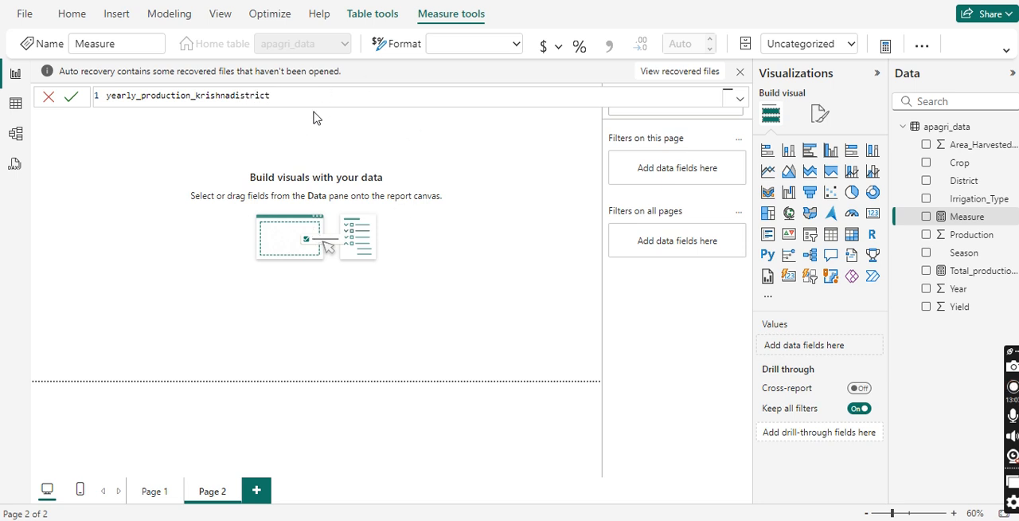
type("=")
Step: Define the measure as a CALCULATE expression that sums apagri_data[Production]
type("c")
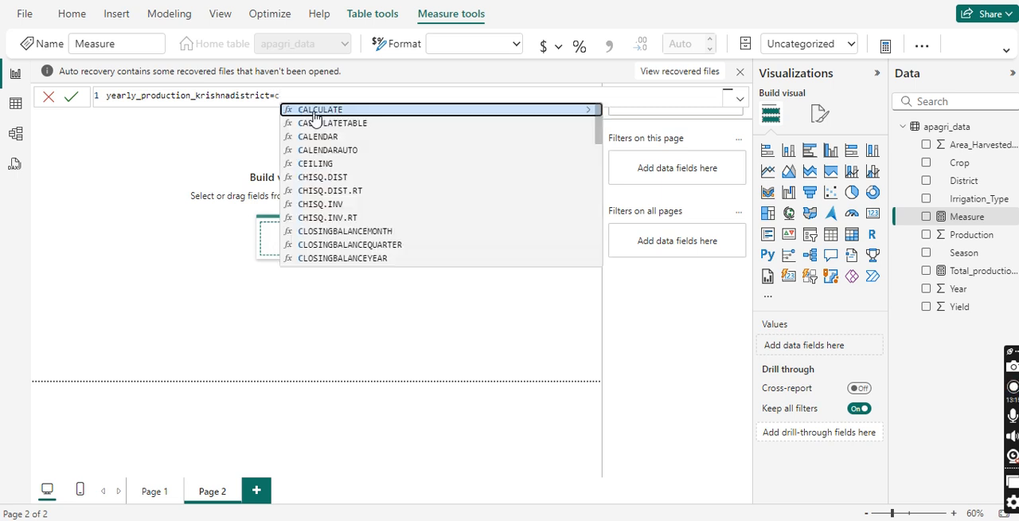
left_click(314, 112)
type("sum(")
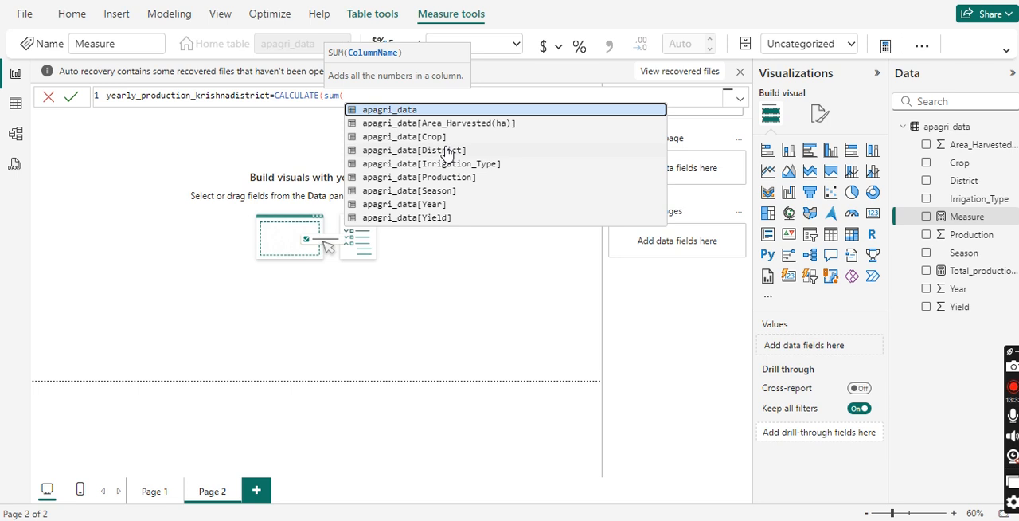
left_click(443, 178)
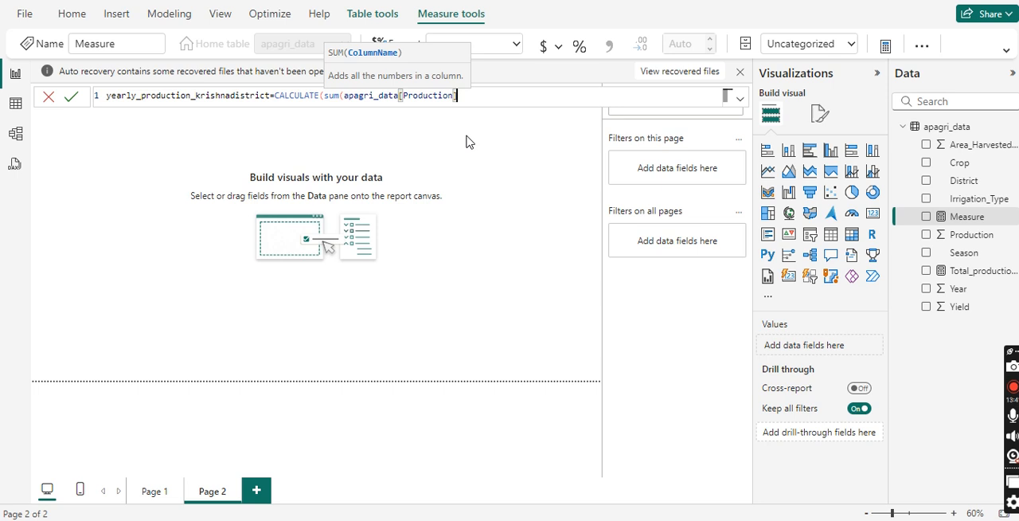
type(")")
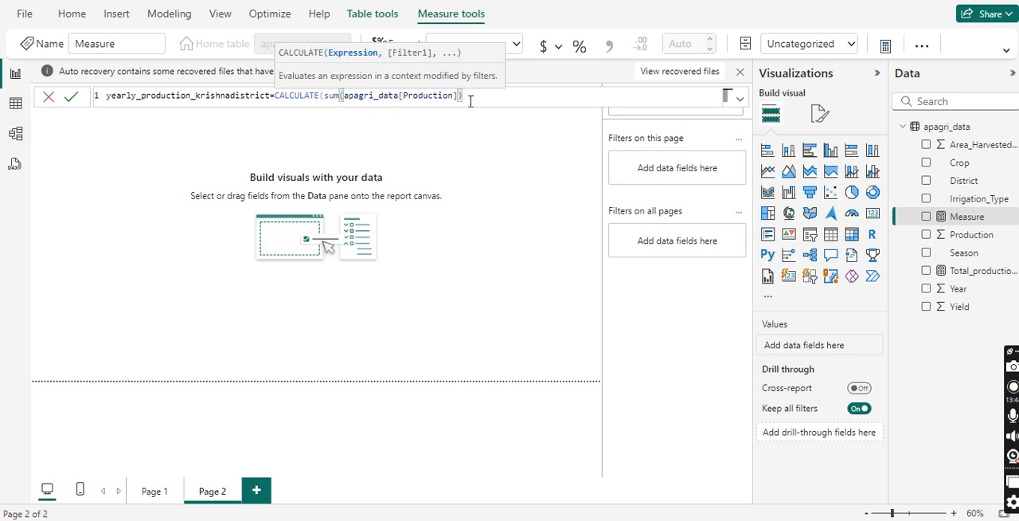
type(",")
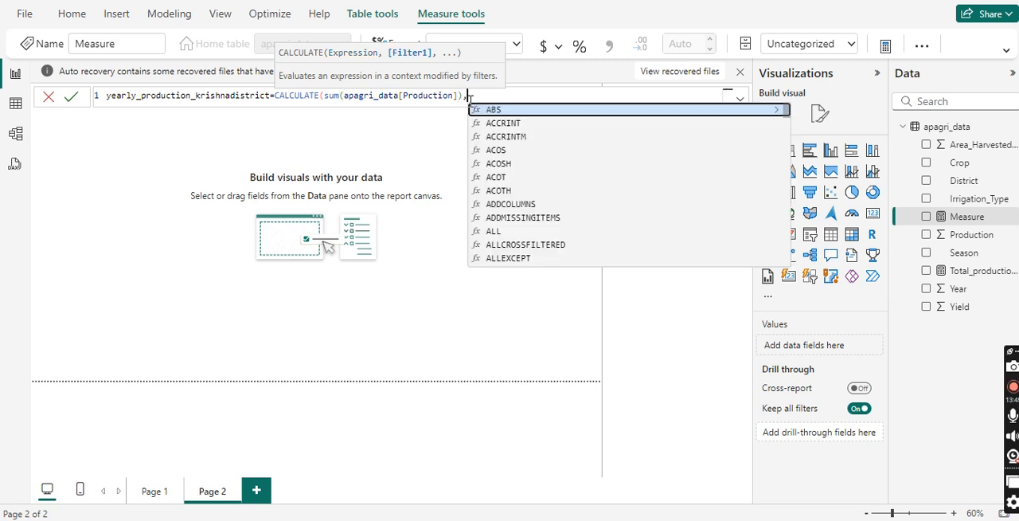
type("ag")
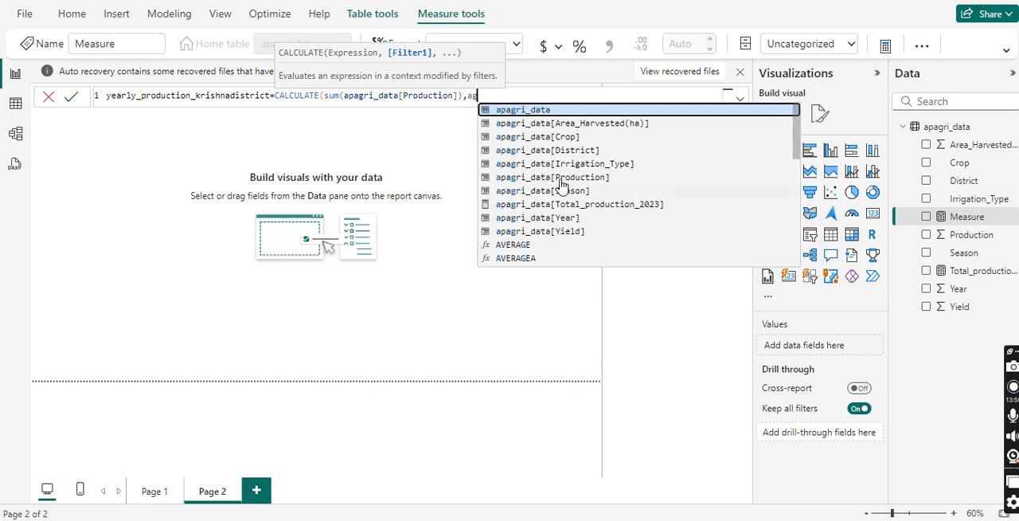
Step: Add a filter to the CALCULATE expression that limits apagri_data[Crop] to "Rice"
left_click(559, 140)
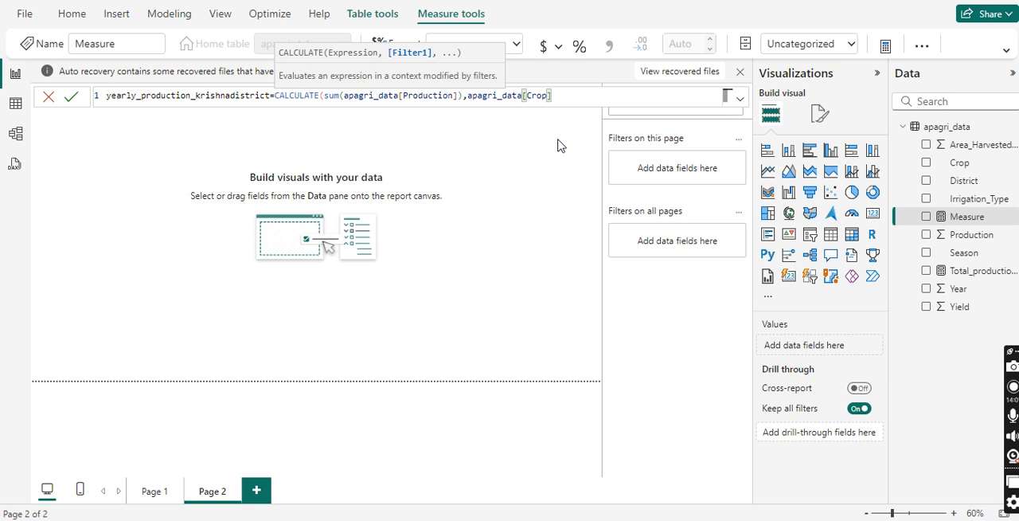
type("=\"Rice\"")
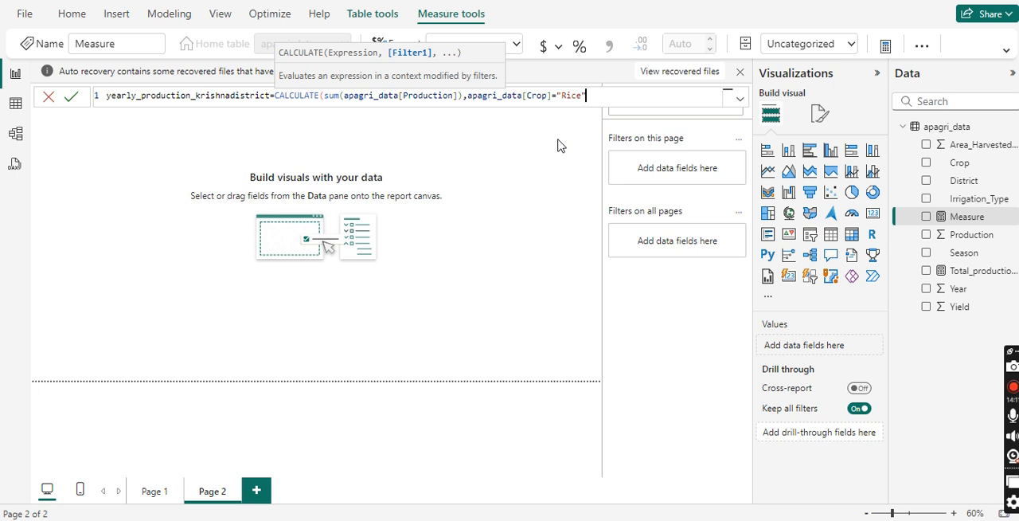
type(",")
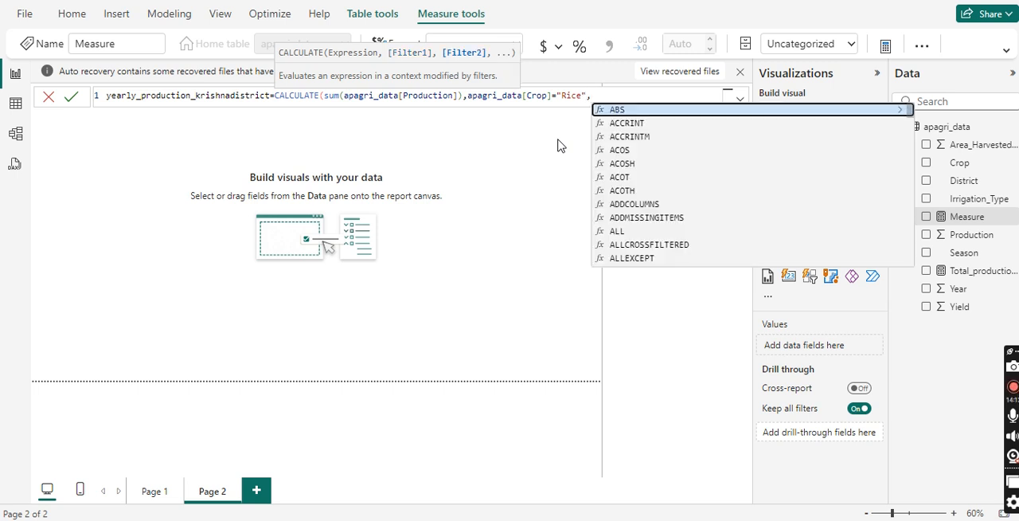
type("a")
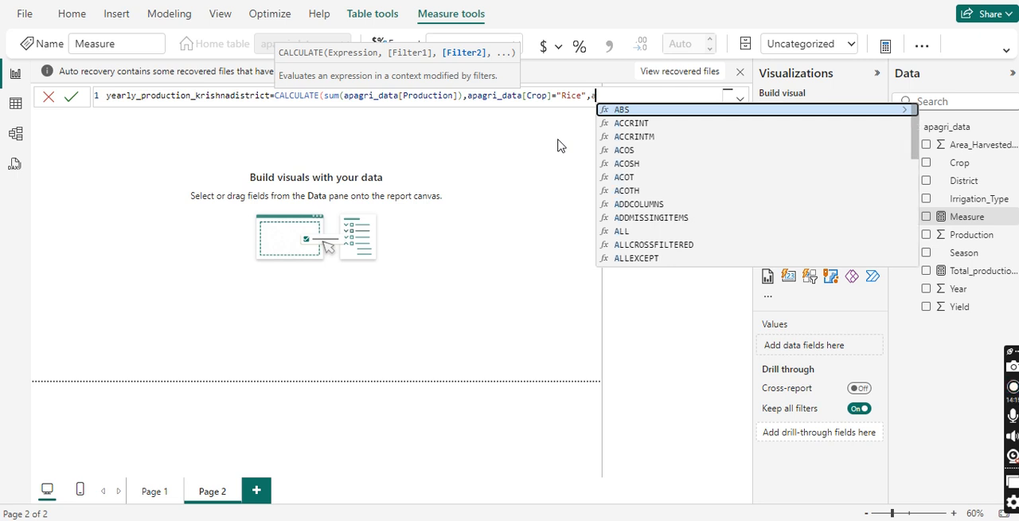
type("p")
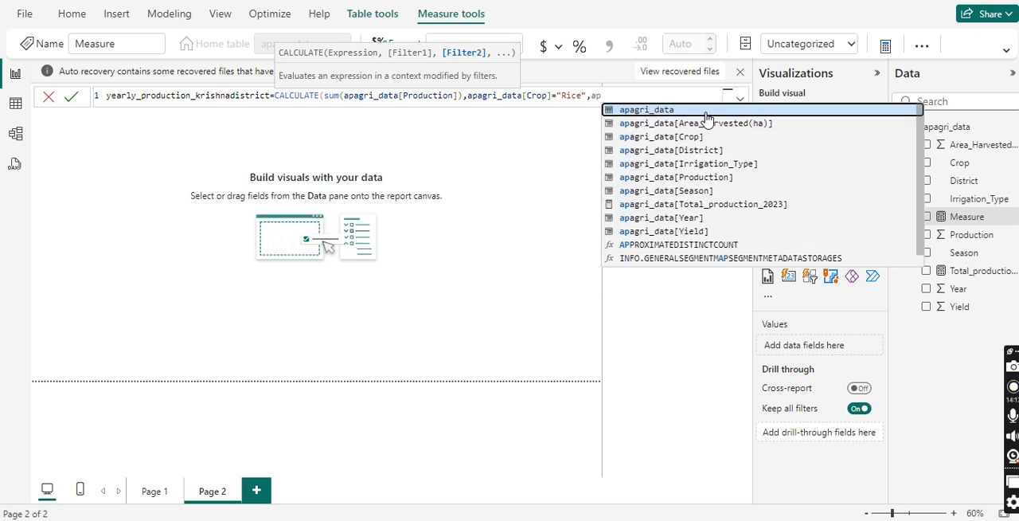
Step: Add a second filter limiting apagri_data[District] to "krishna", close the formula and commit the measure
left_click(702, 151)
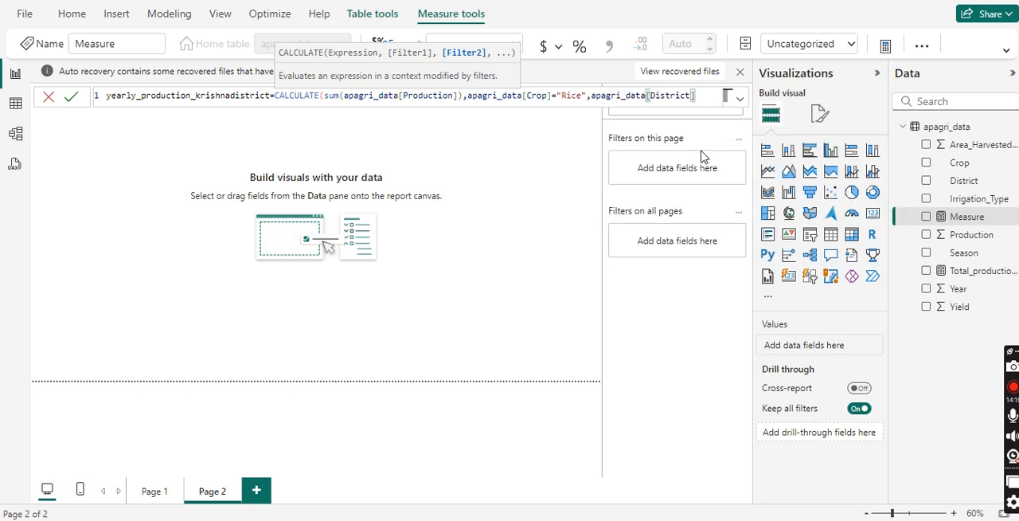
type("=")
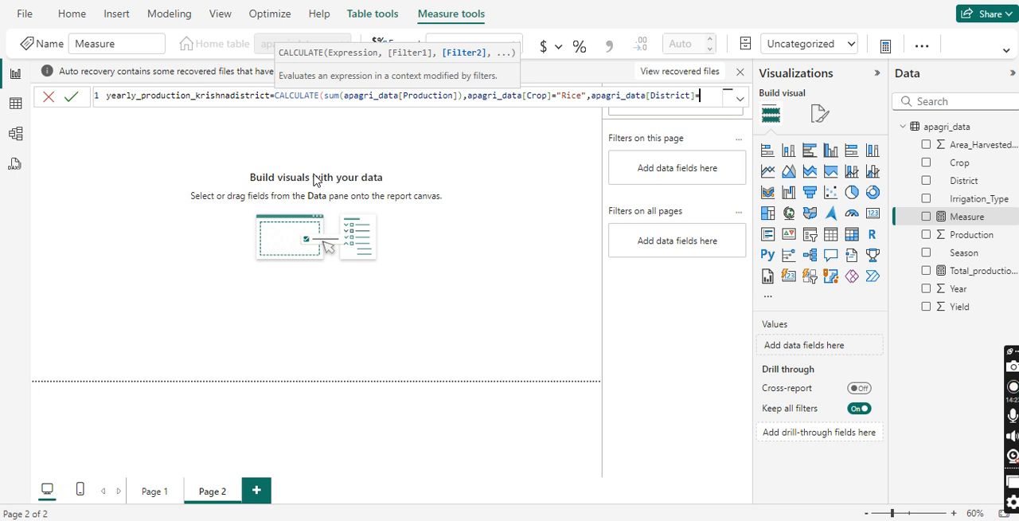
type("\"")
type("krishn")
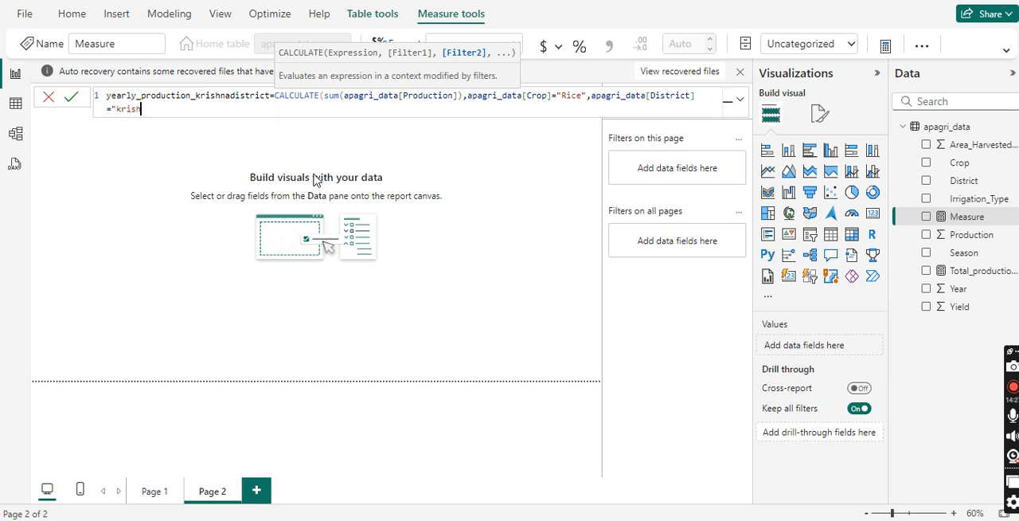
type("a\")")
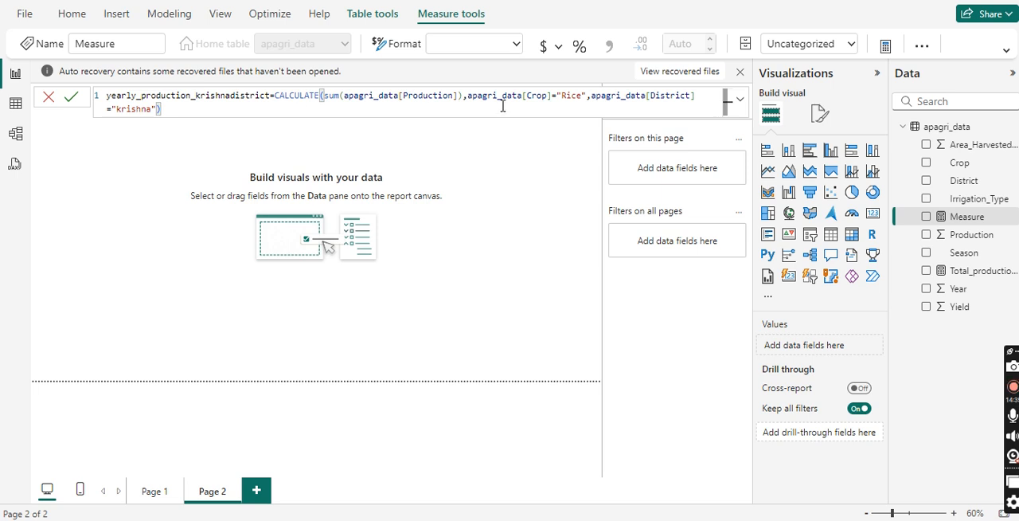
left_click(72, 98)
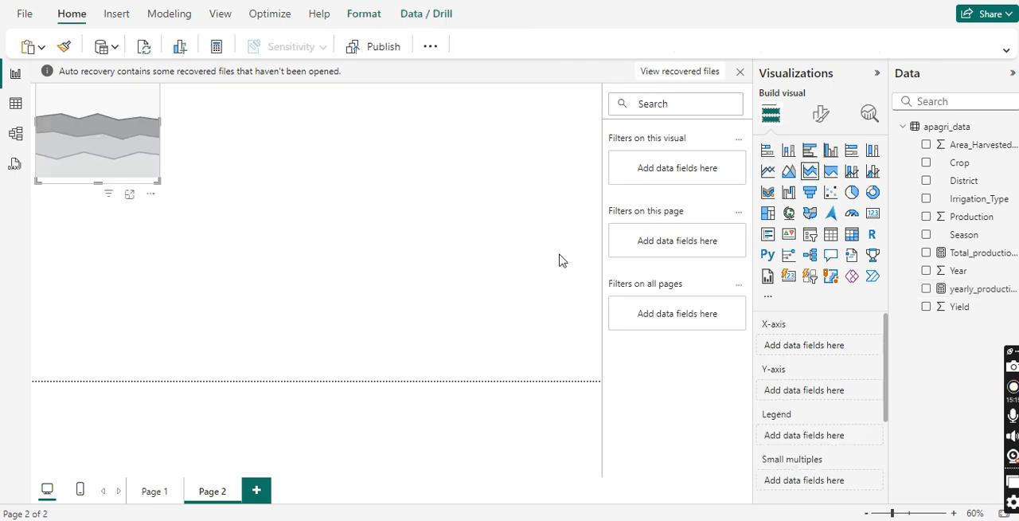
Step: Enlarge the empty stacked area chart on Page 2 so that it covers most of the page
left_click_drag(153, 186, 541, 340)
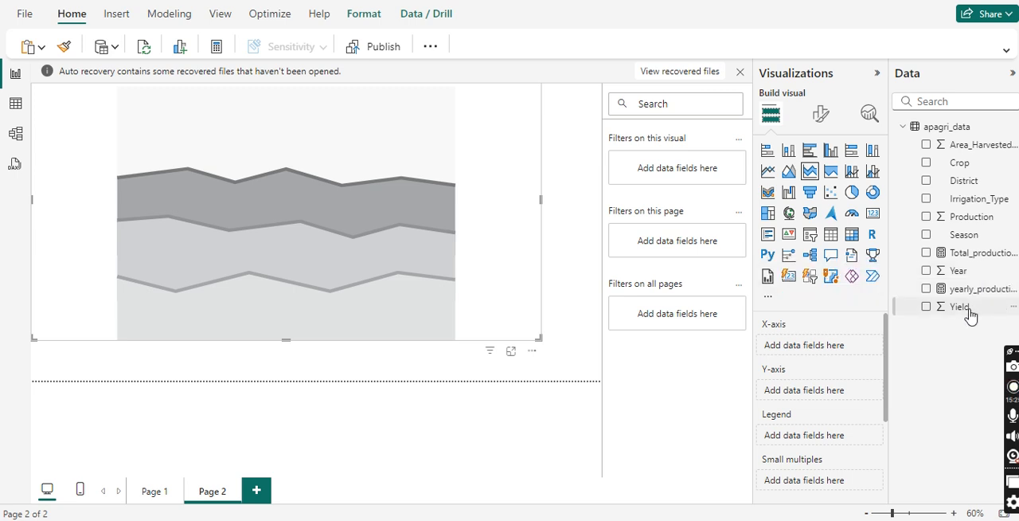
Step: Plot the yearly_production_krishnadistrict measure on the Y-axis of the stacked area chart against Year on the X-axis
left_click_drag(963, 271, 502, 256)
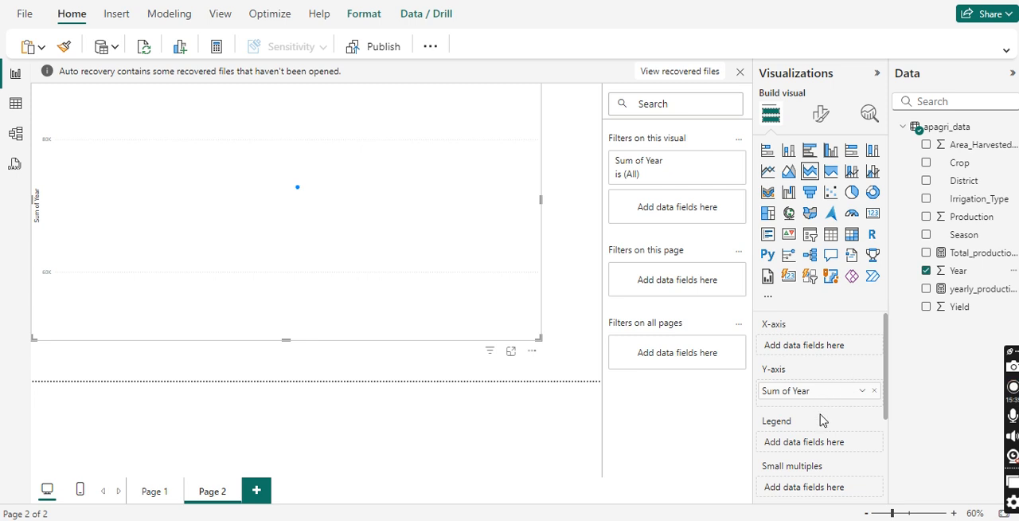
left_click_drag(810, 390, 818, 349)
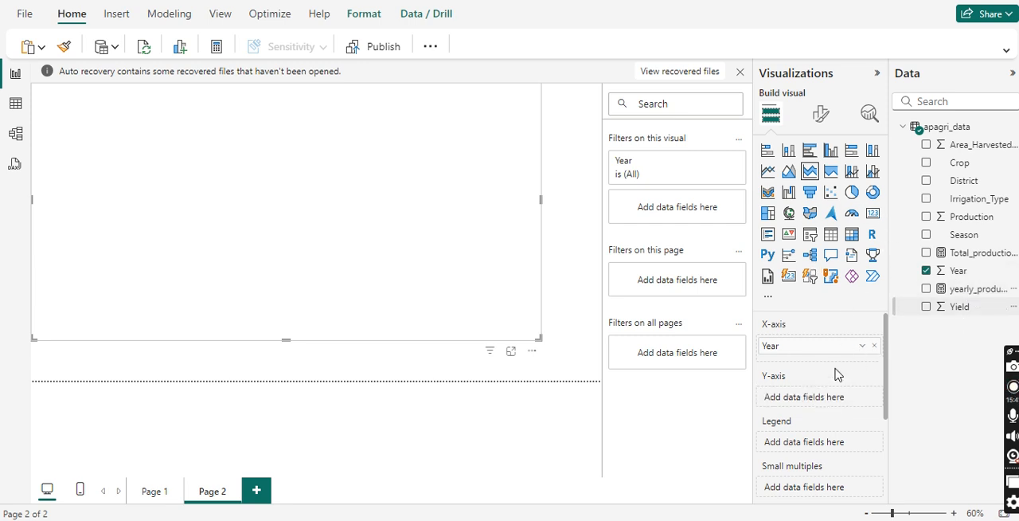
left_click_drag(837, 374, 820, 396)
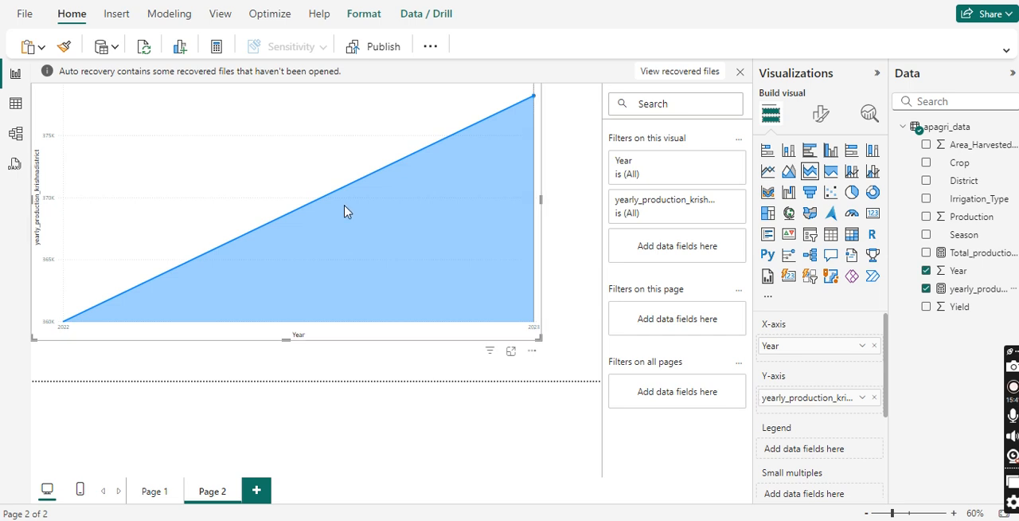
mouse_move(348, 190)
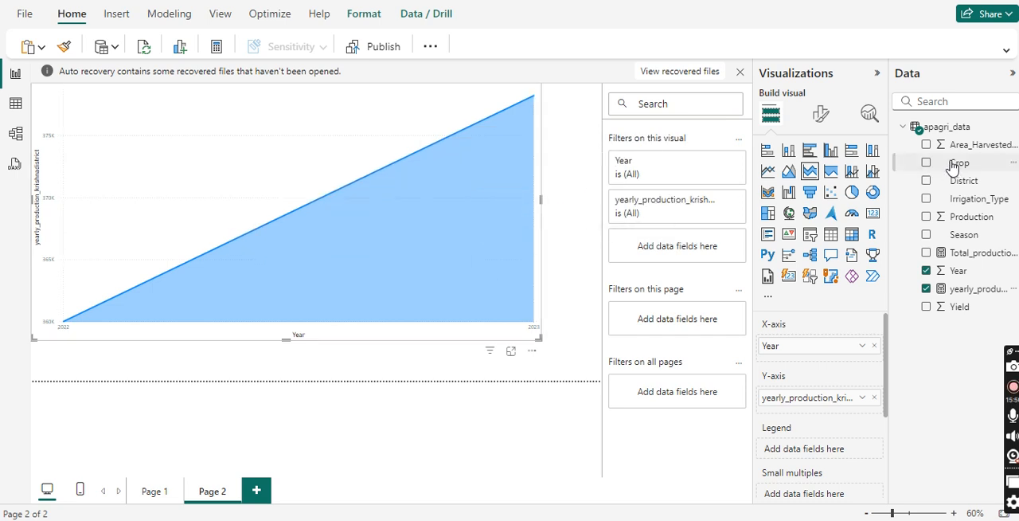
Step: Try splitting the area chart by Crop and by District in the legend, removing each field again
left_click_drag(952, 163, 820, 445)
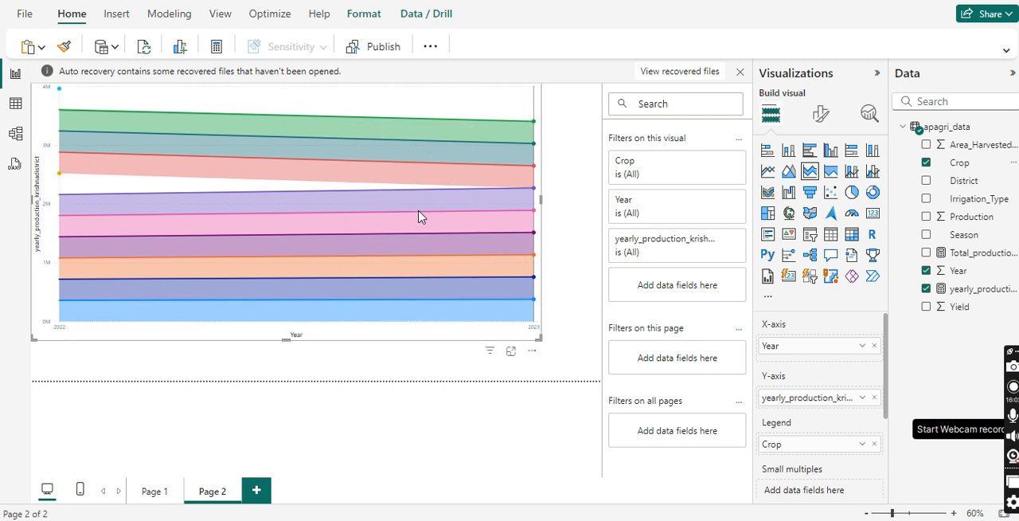
left_click(875, 445)
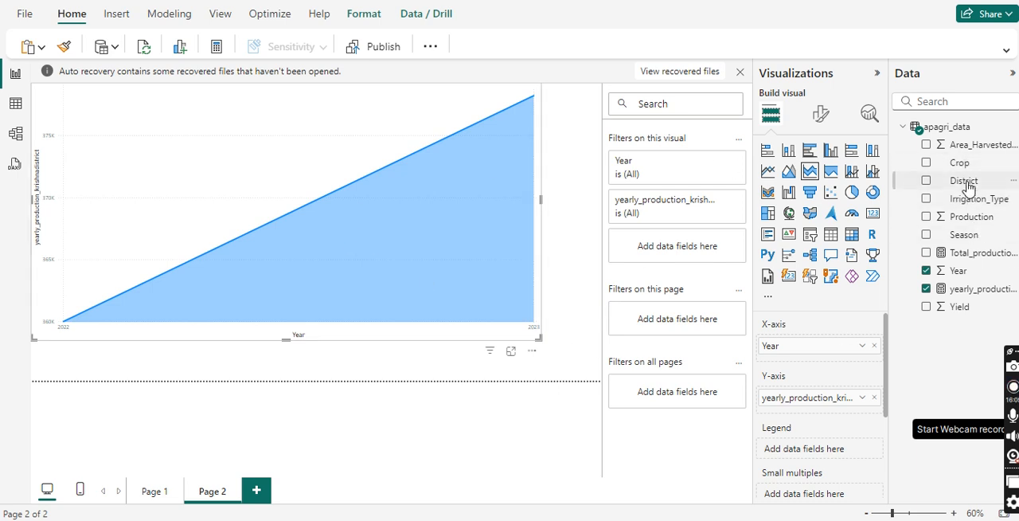
left_click_drag(965, 182, 820, 449)
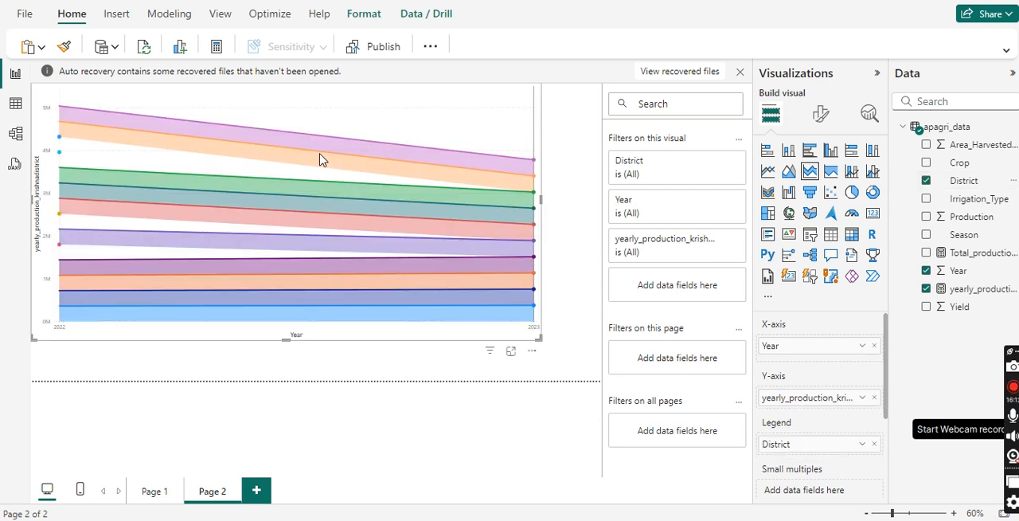
mouse_move(328, 153)
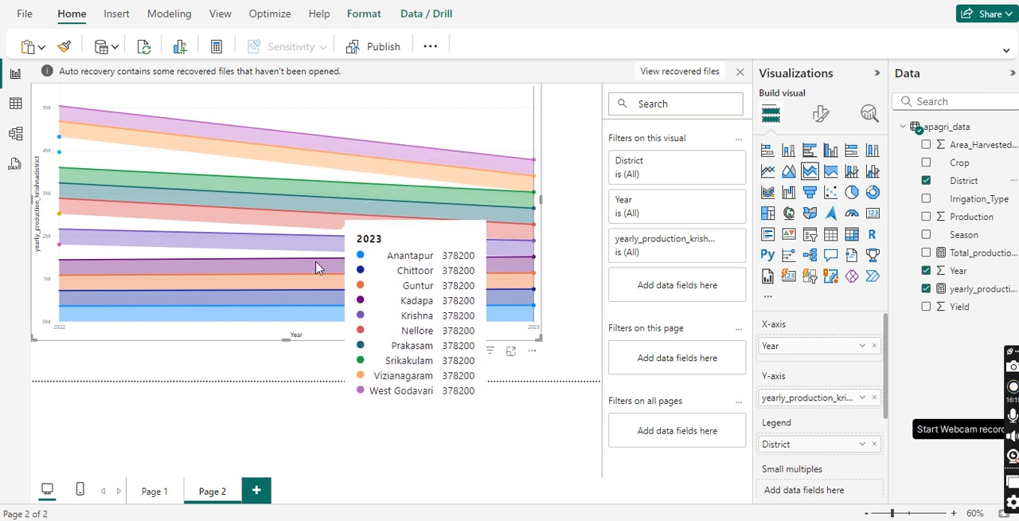
left_click(874, 444)
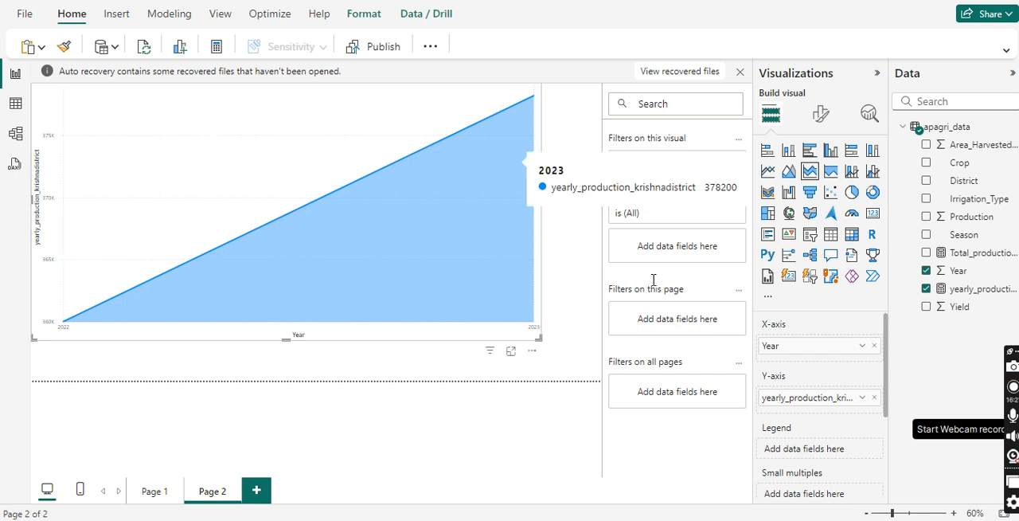
Step: Add a page-level filter on District that keeps only Krishna and Kadapa
left_click_drag(970, 181, 685, 328)
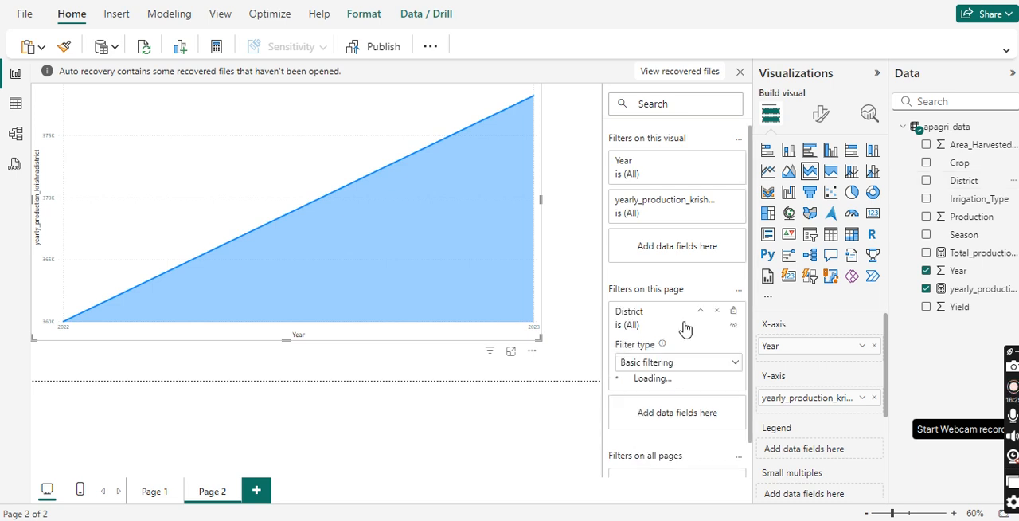
scroll(647, 447, "down", 2)
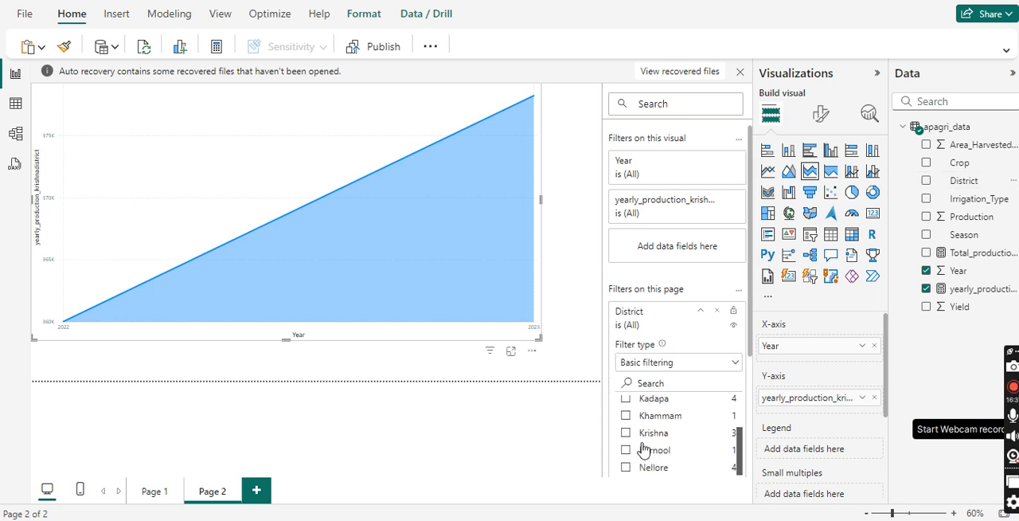
left_click(628, 435)
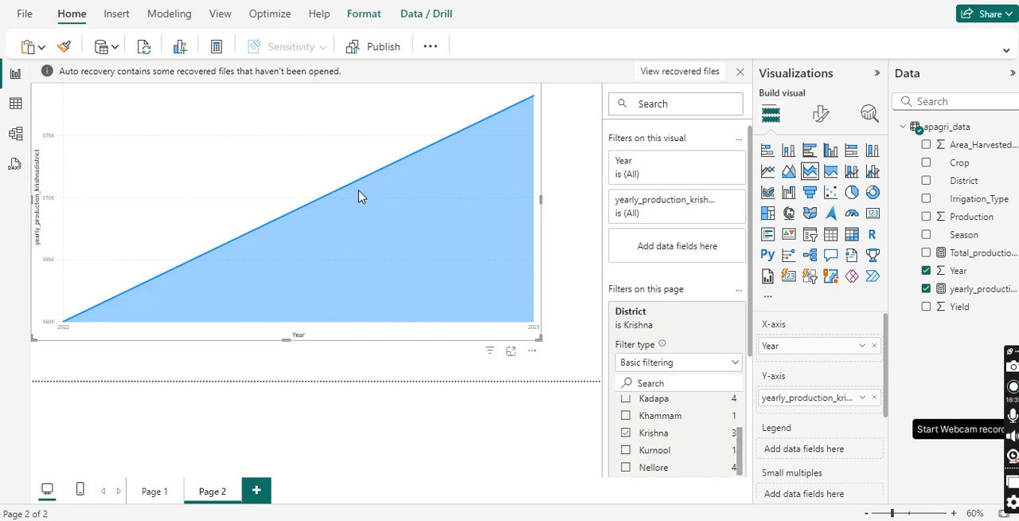
left_click(625, 398)
scroll(669, 384, "down", 3)
scroll(678, 288, "down", 2)
scroll(676, 375, "up", 3)
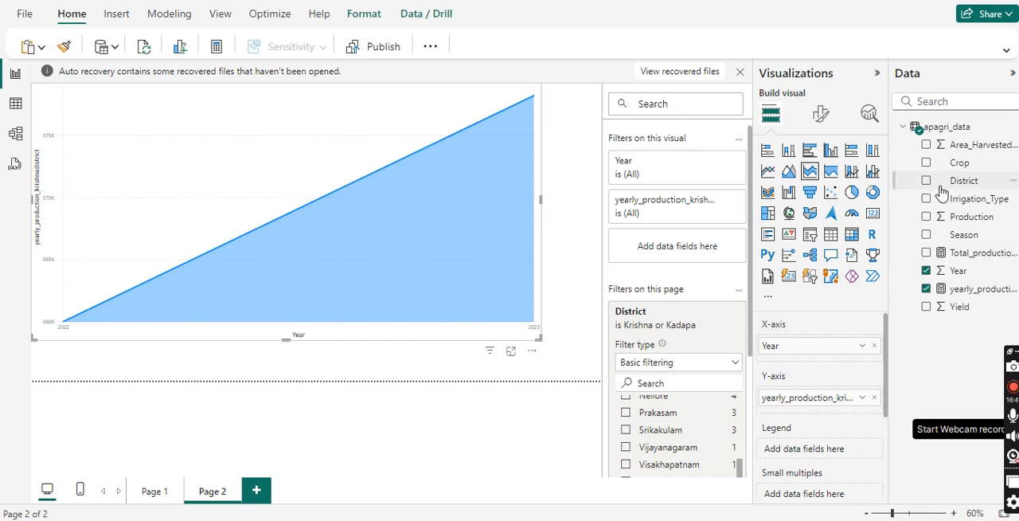
Step: Add a visual-level District filter to the area chart that keeps only Krishna
left_click_drag(961, 181, 699, 247)
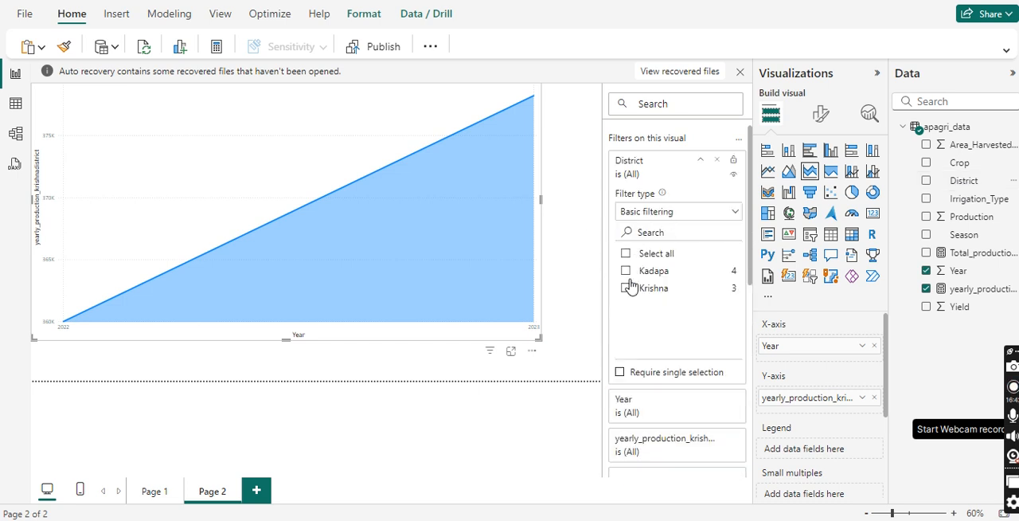
left_click(626, 288)
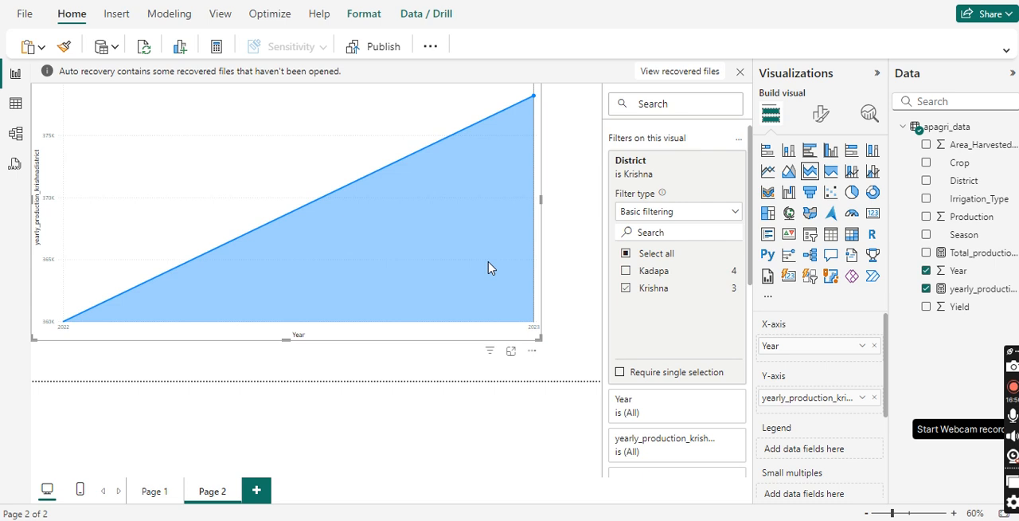
mouse_move(514, 261)
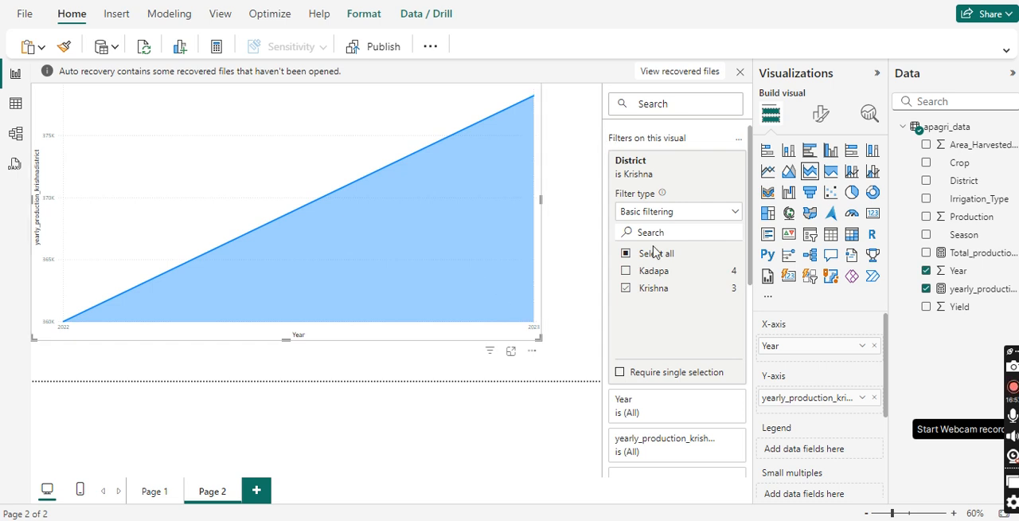
Step: Start publishing the report, save the file as Apagri_data in Documents, and cancel the account sign-in
left_click(379, 50)
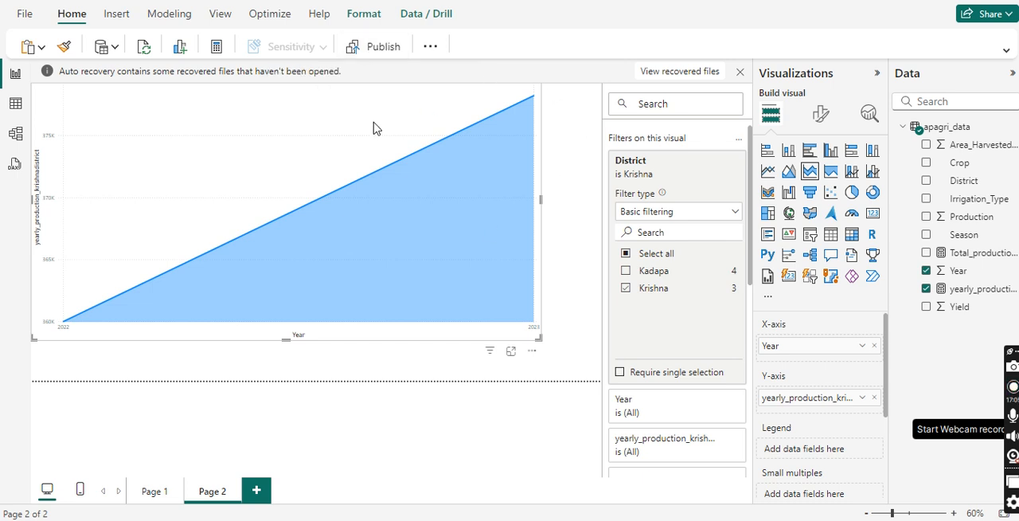
left_click(581, 287)
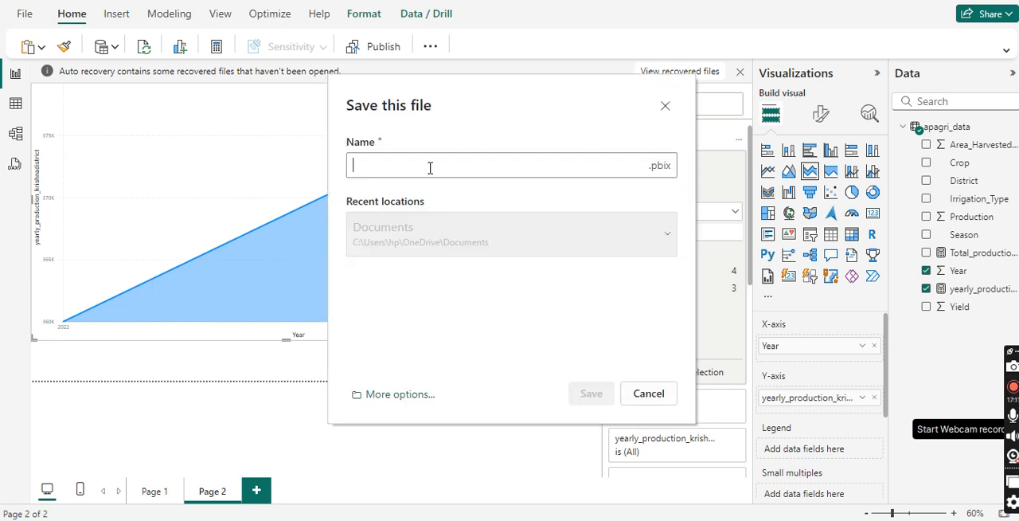
type("Ap")
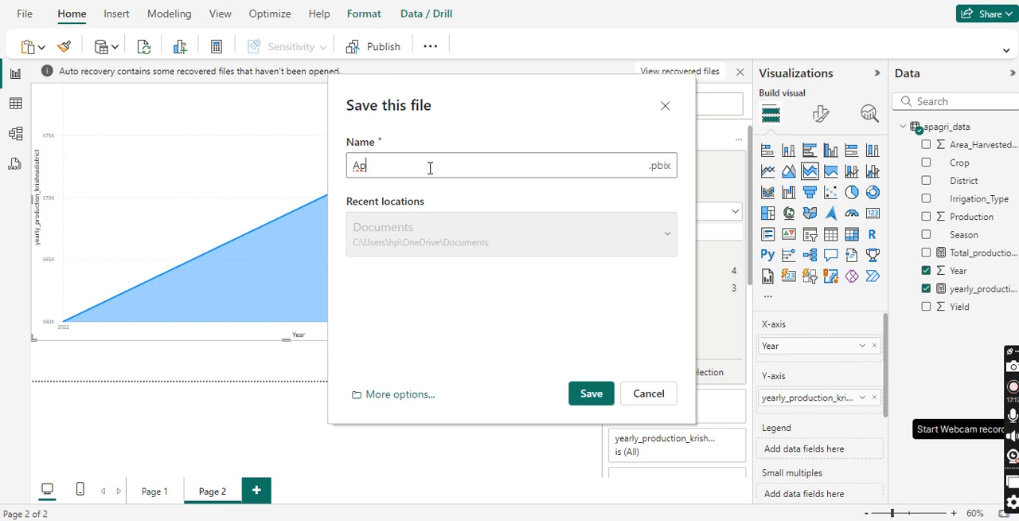
type("agri_data")
left_click(593, 394)
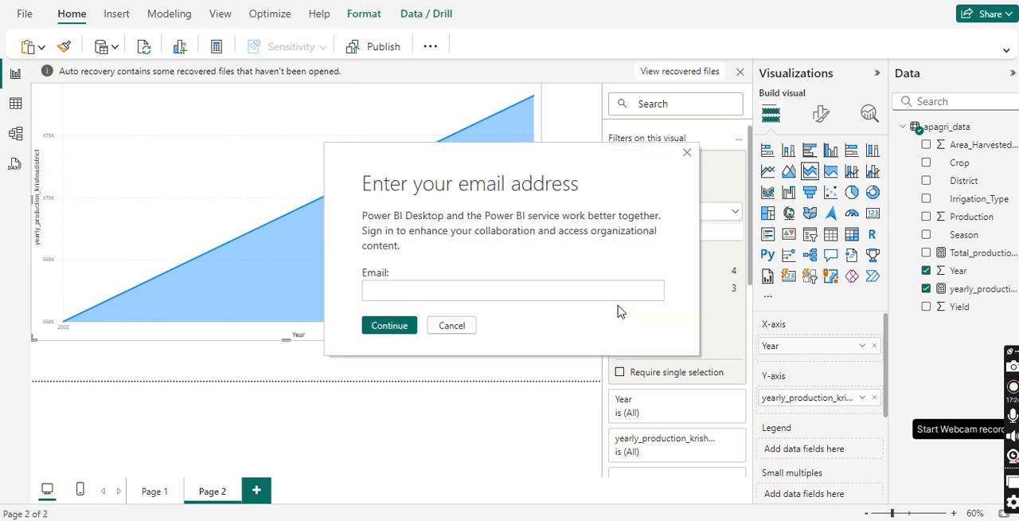
left_click(451, 324)
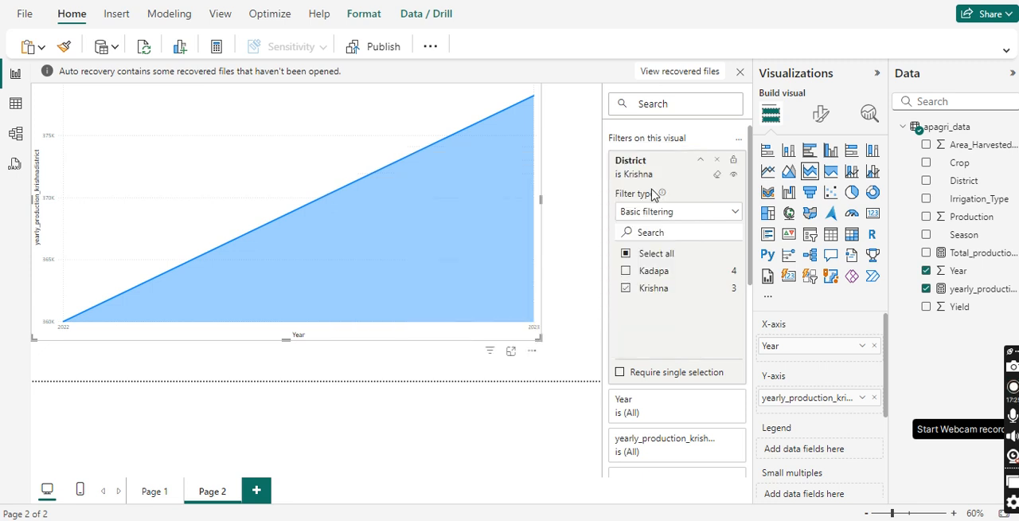